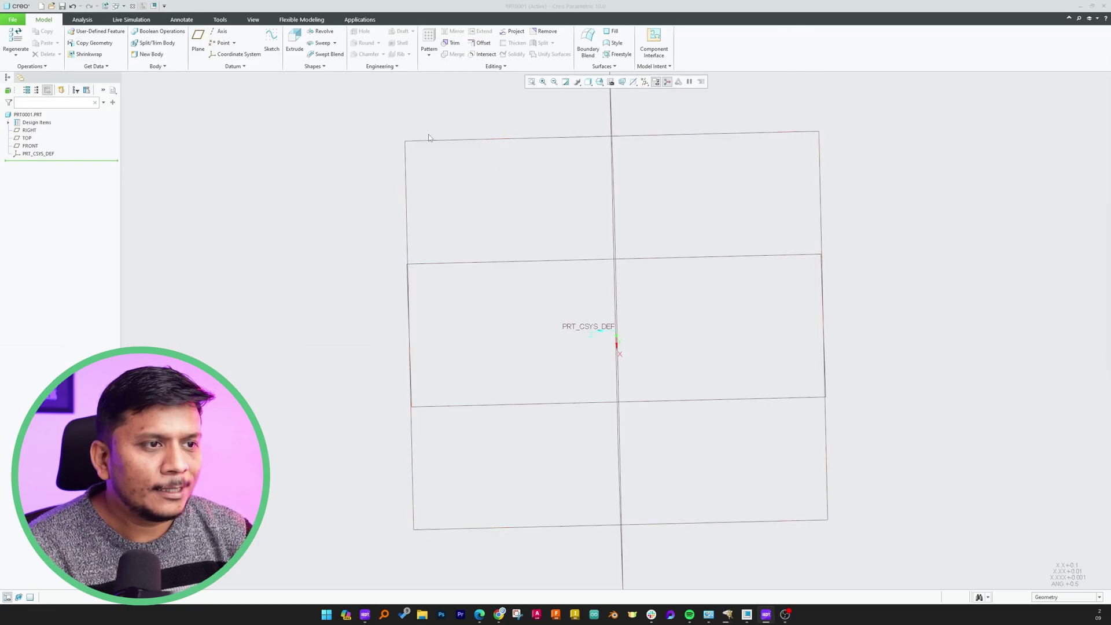
- Switch to the standard trimetric view showing the three default datum planes
key(ctrl+d)
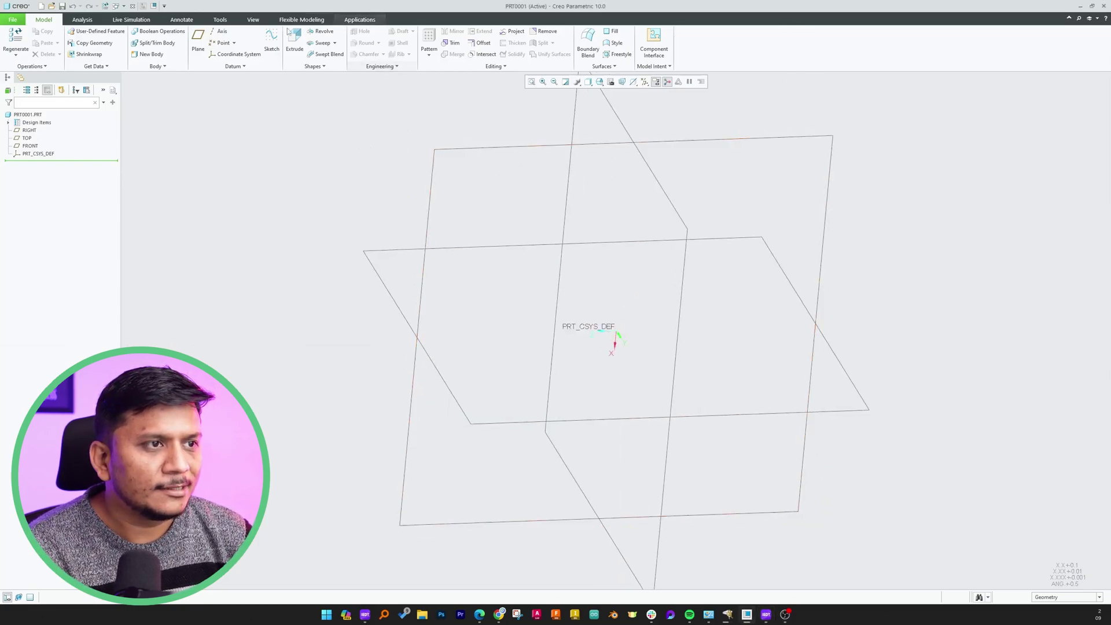
- Turn on Plane Tag Display so the datum plane names are labelled
click(253, 19)
click(398, 51)
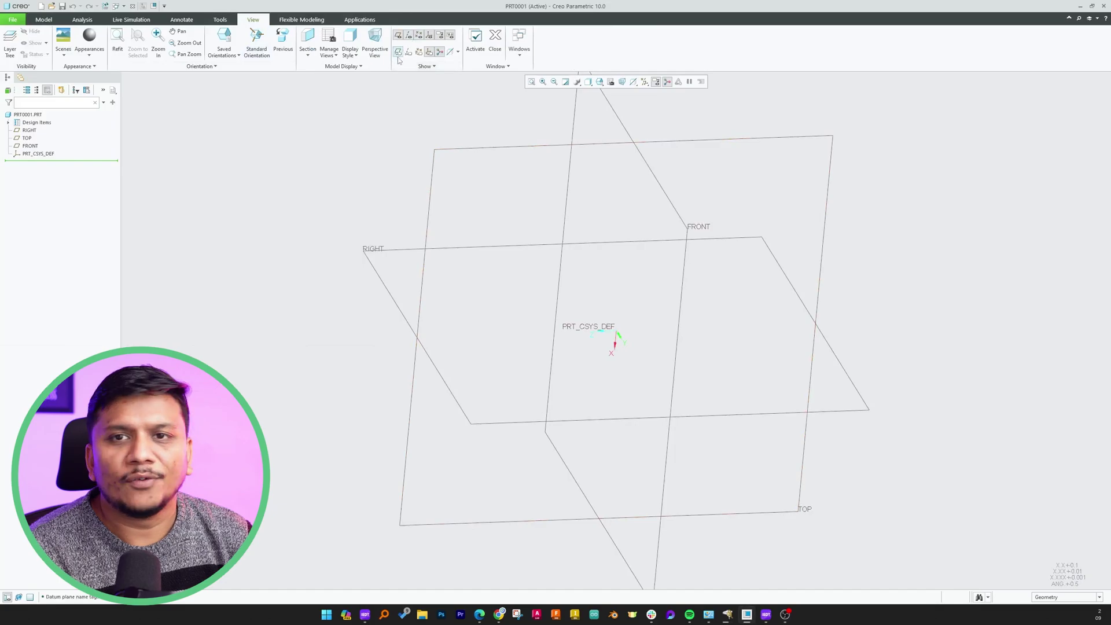
scroll(361, 176, down, 3)
click(399, 52)
click(44, 19)
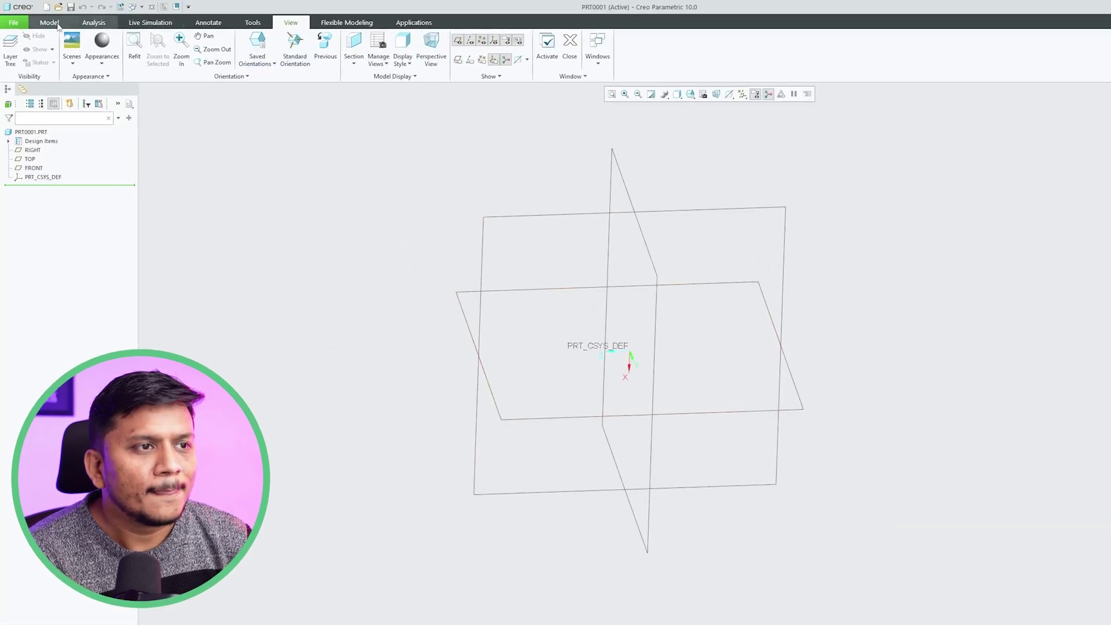
click(374, 29)
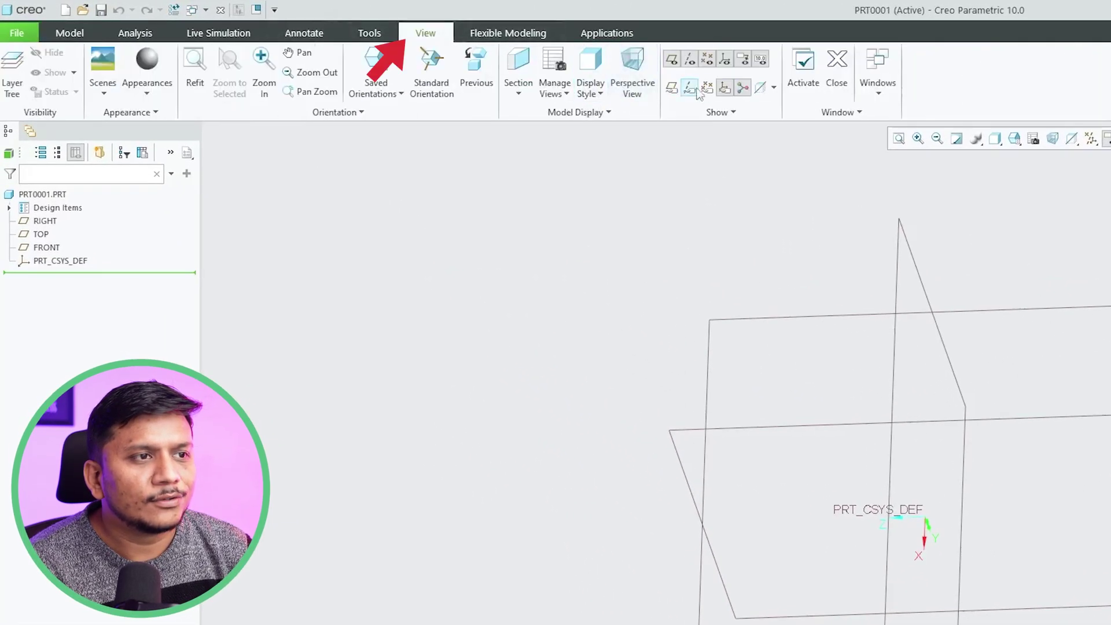
click(673, 88)
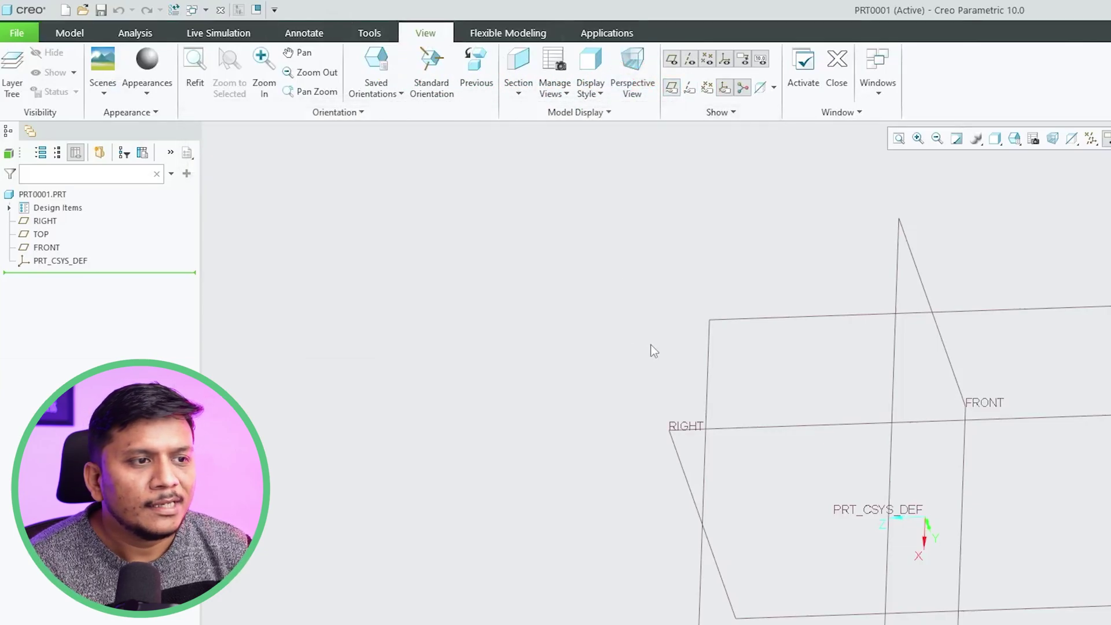
- Select the FRONT datum plane and start a sketch on it
scroll(650, 345, down, 3)
mouse_move(464, 174)
middle_down()
mouse_move(509, 158)
mouse_move(450, 162)
middle_up()
click(430, 145)
key(s)
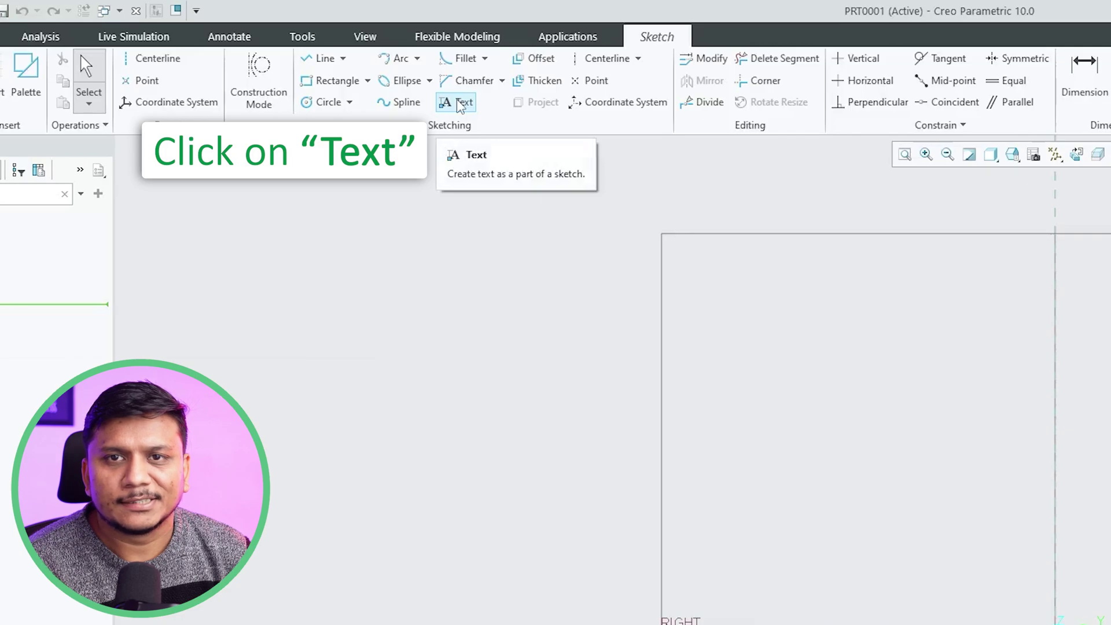
- Add 'Ambulance' as mirrored text left of the origin using a bottom-to-top height line
click(460, 106)
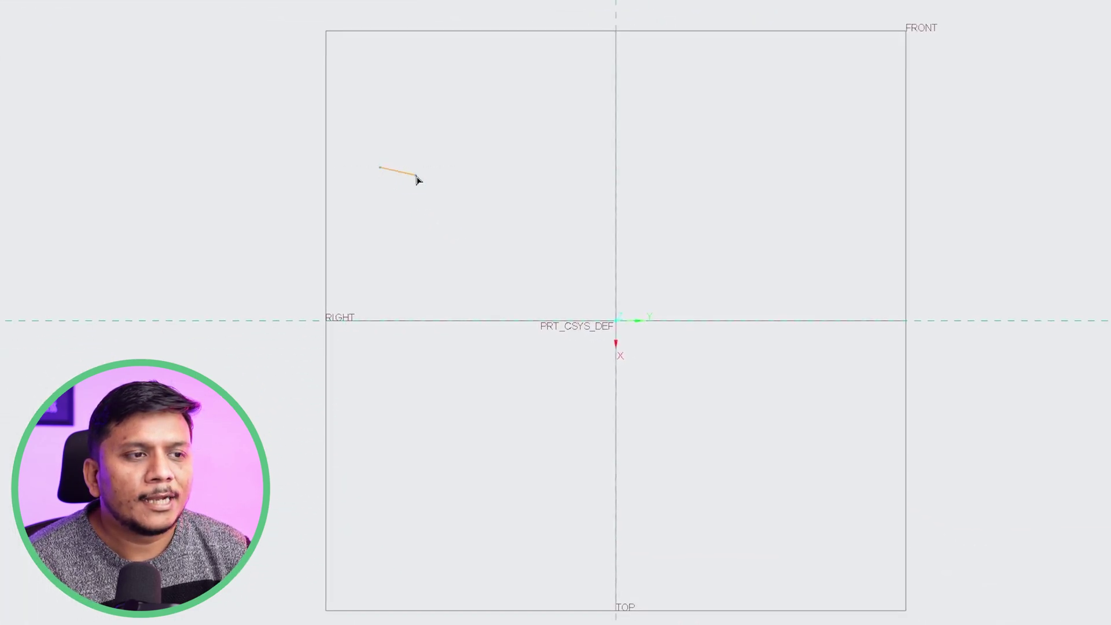
click(374, 292)
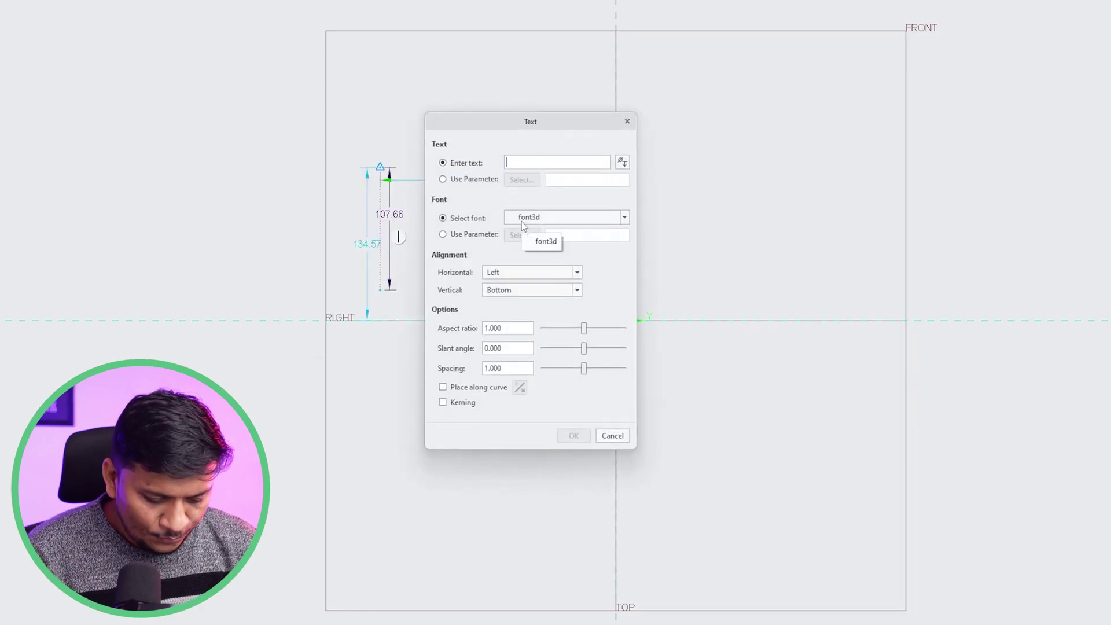
text(Am)
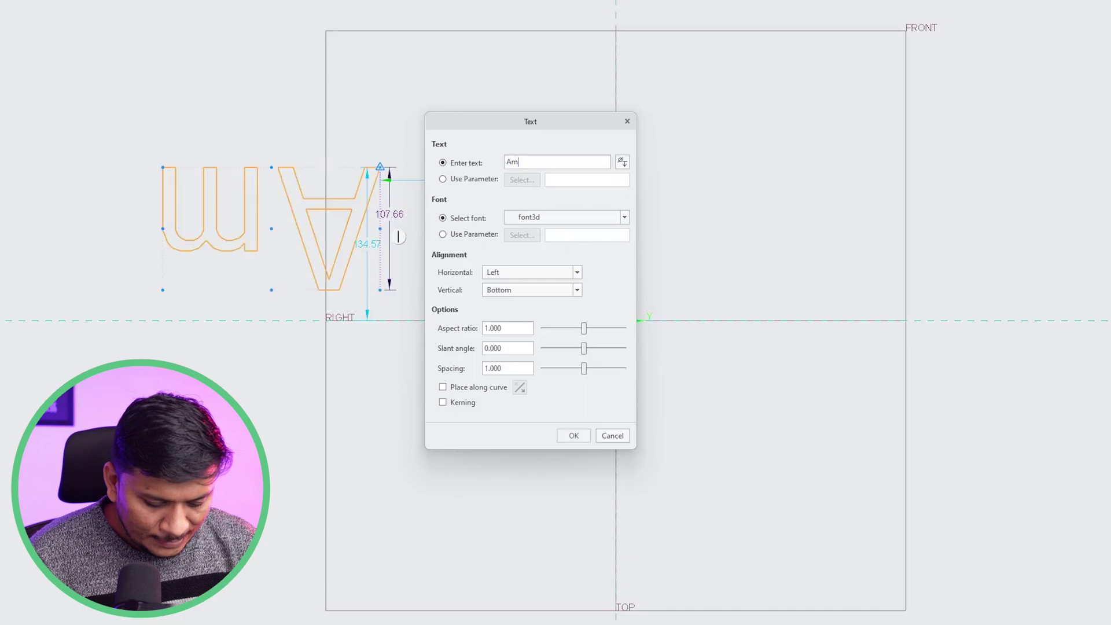
text(bulance)
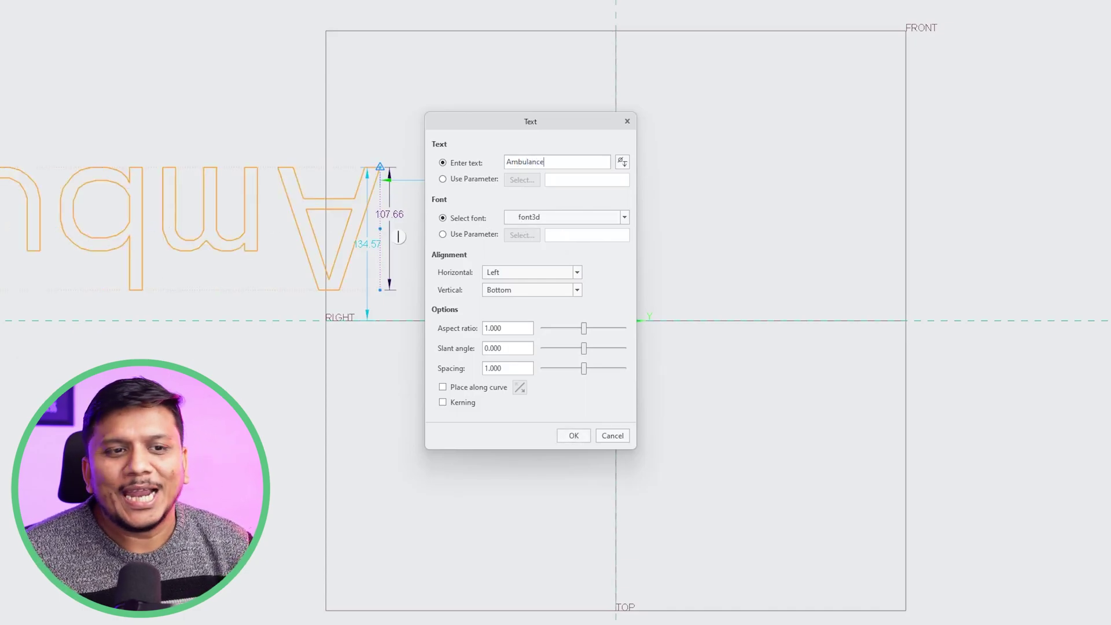
scroll(888, 331, up, 2)
scroll(887, 331, down, 3)
scroll(888, 331, down, 2)
drag(585, 137, 924, 195)
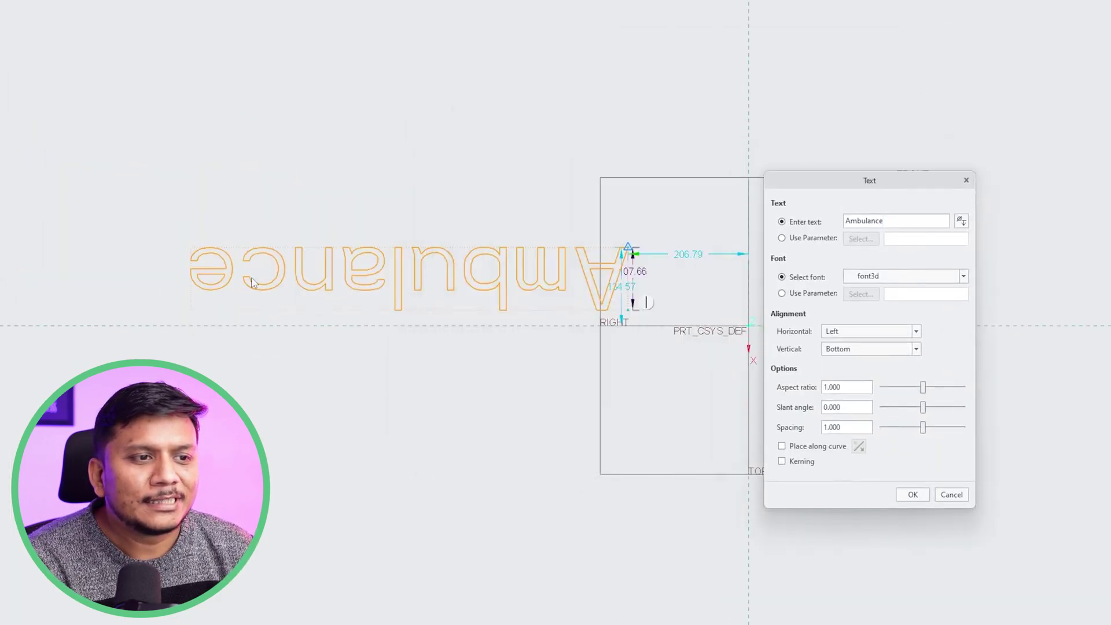
scroll(219, 302, down, 1)
scroll(219, 302, up, 2)
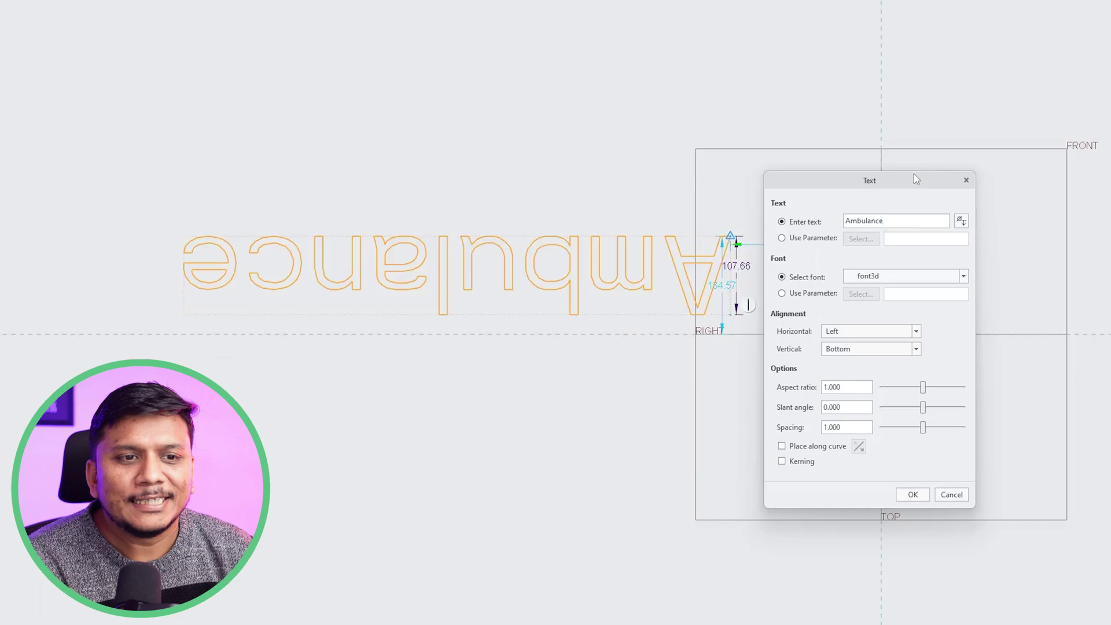
click(966, 181)
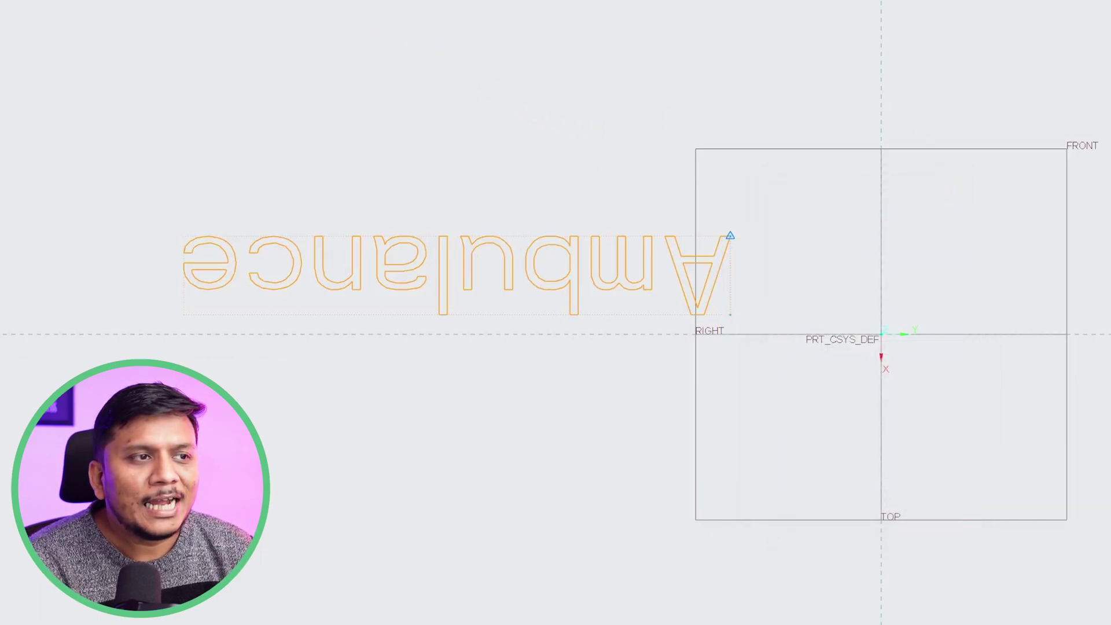
scroll(340, 167, down, 1)
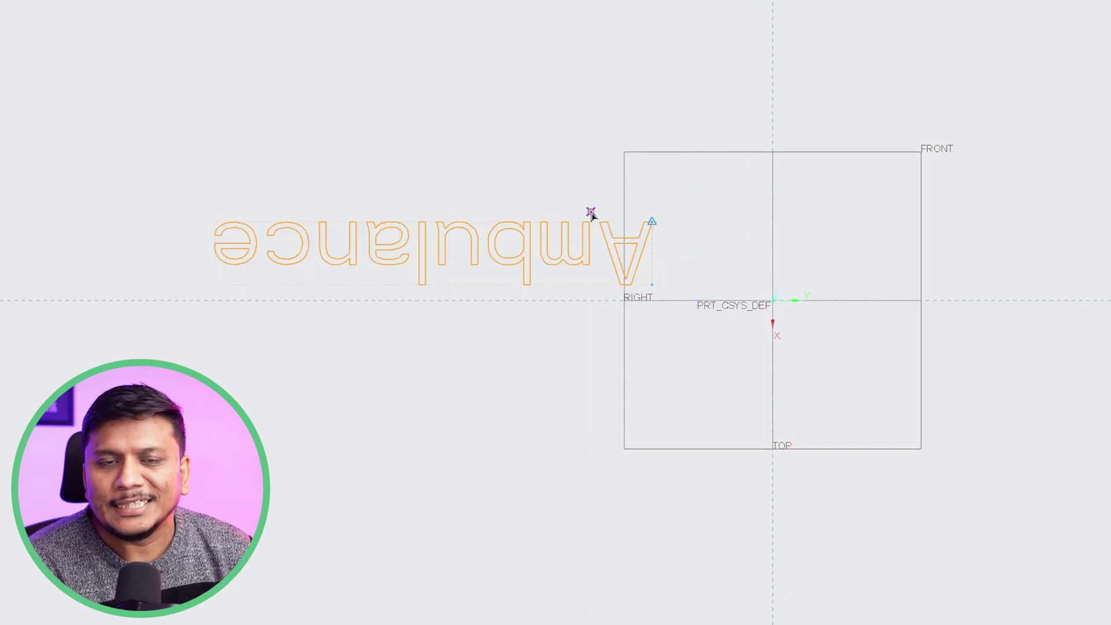
scroll(397, 189, up, 1)
scroll(405, 190, down, 3)
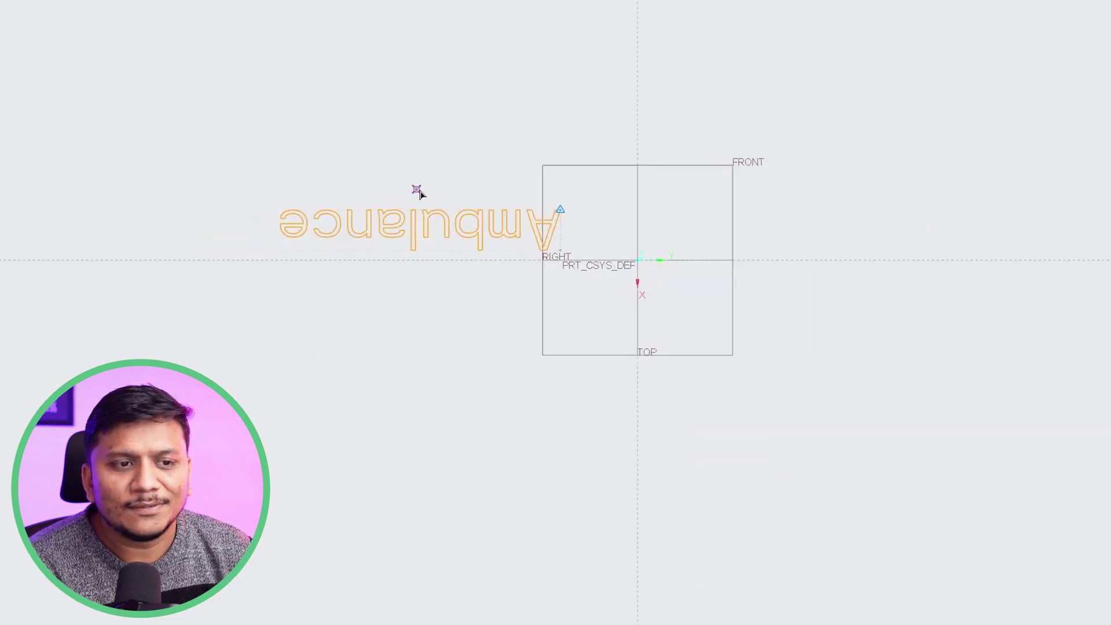
- Place a second, normal-reading 'Ambulance' text to the right of the origin
click(752, 243)
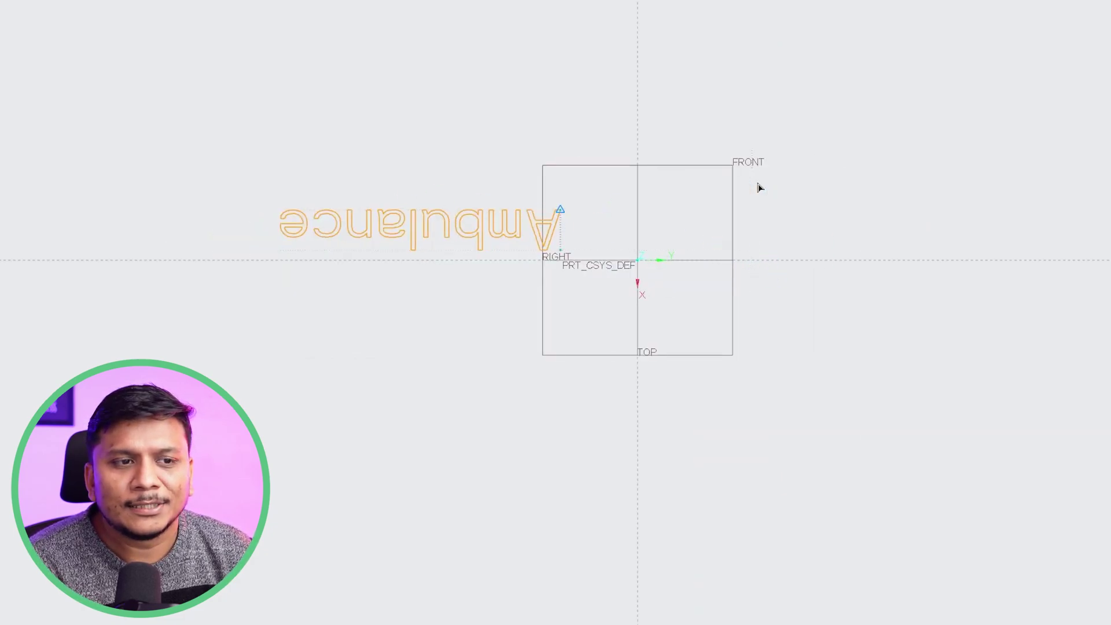
click(760, 188)
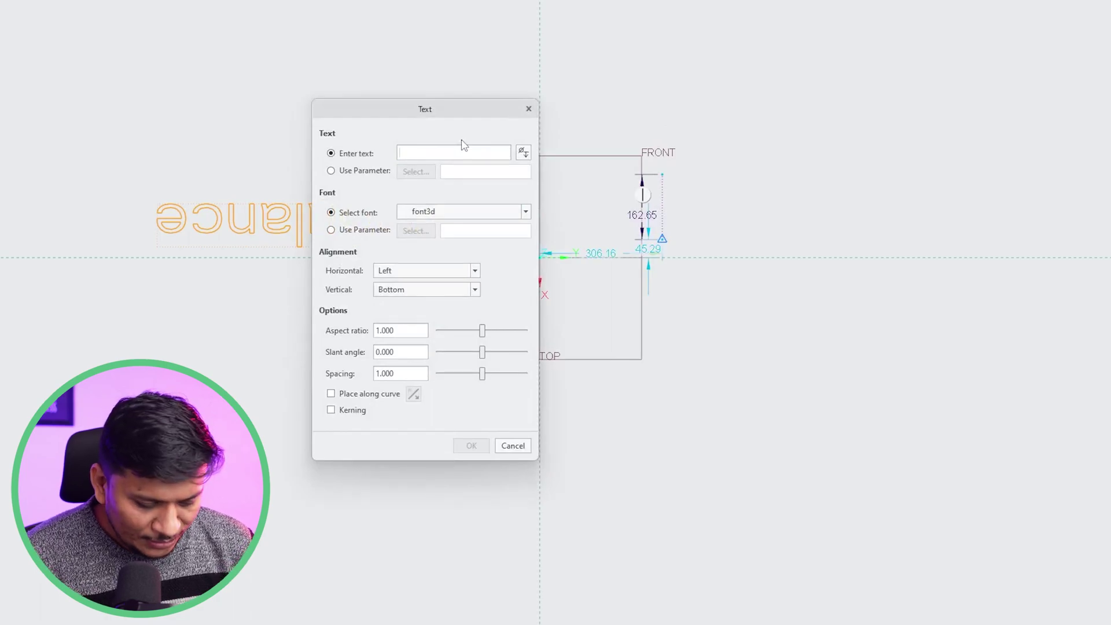
text(Amb)
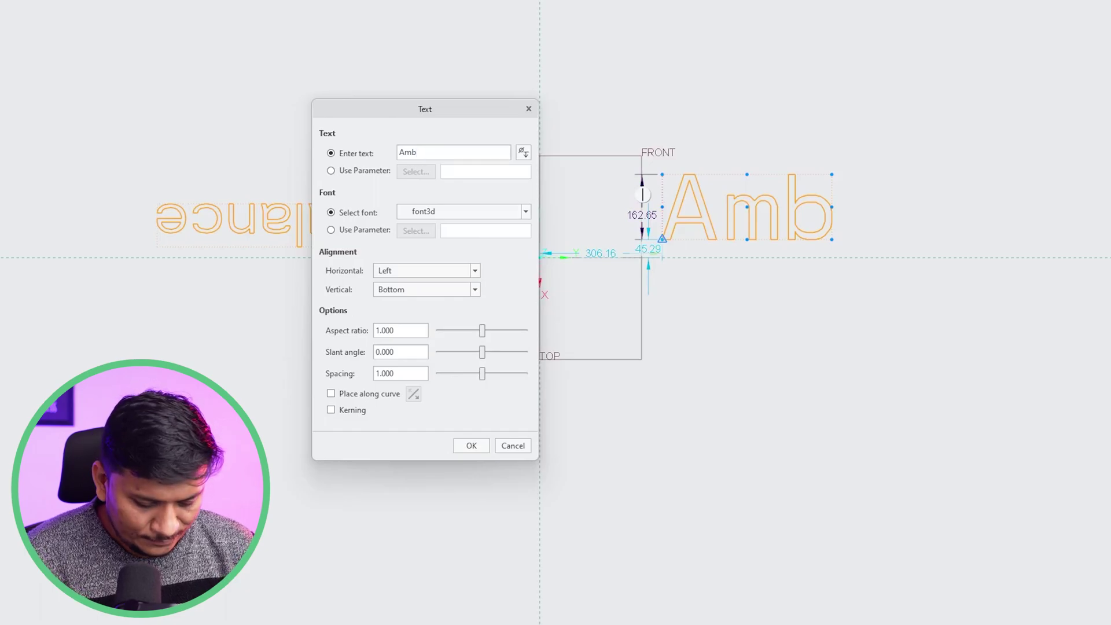
text(ulance)
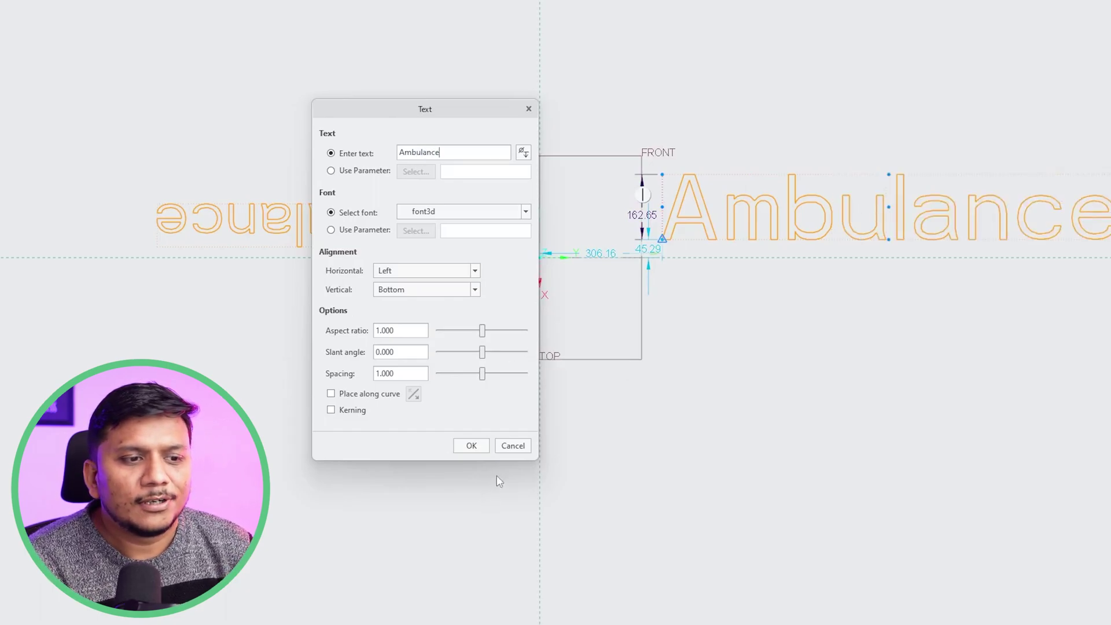
click(472, 446)
- Create 'Mechanical' text below the Ambulance texts in the CG Omega Bold font
scroll(564, 276, up, 1)
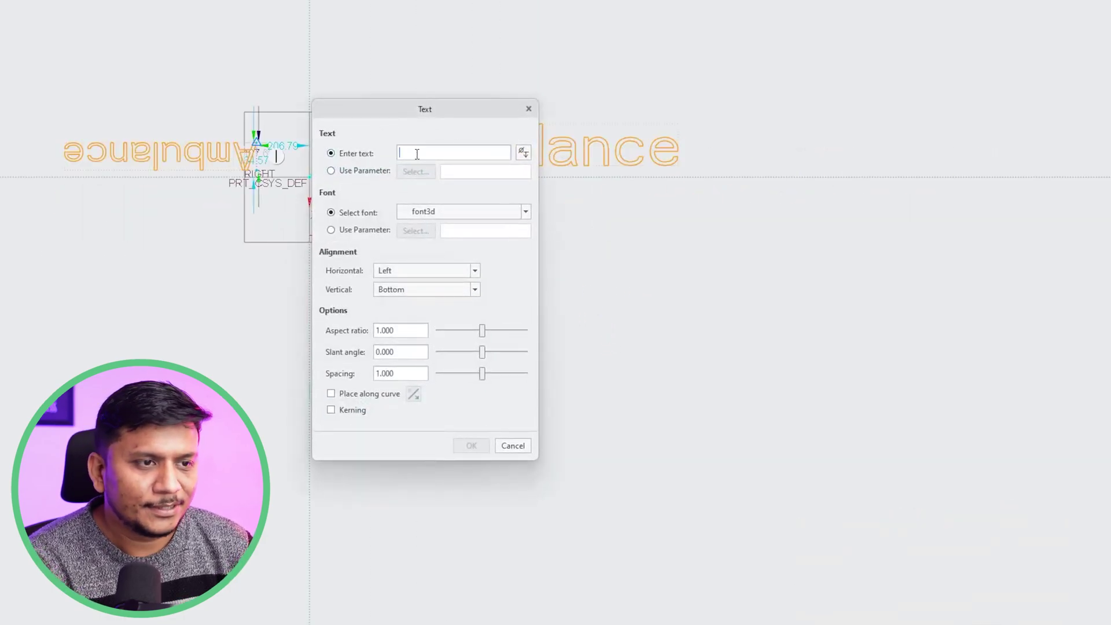
text(Mechanical)
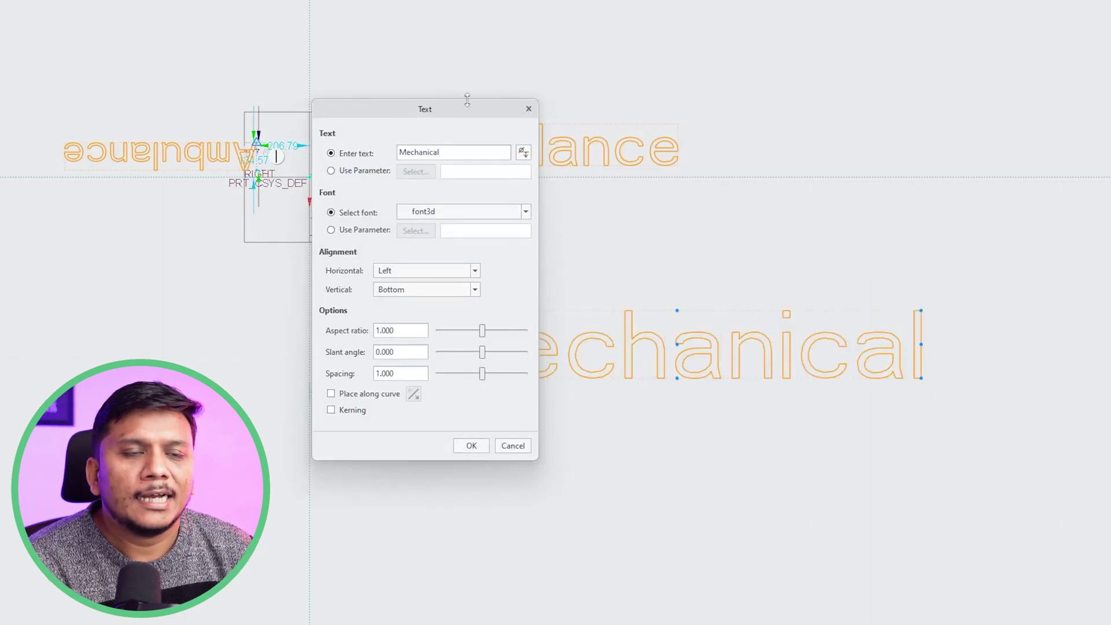
drag(427, 113, 815, 71)
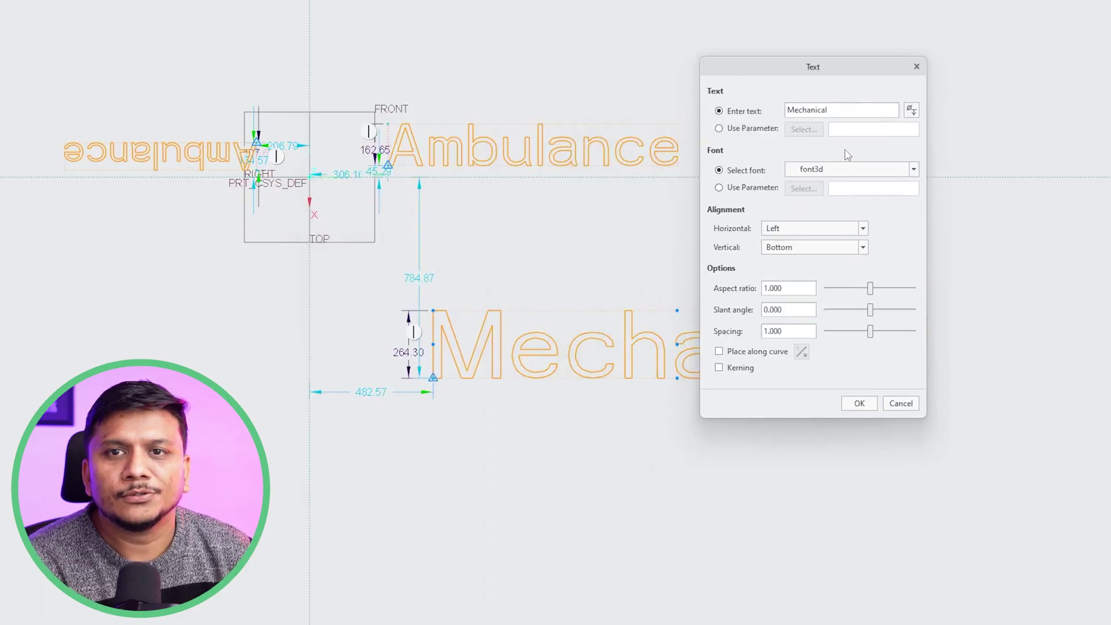
click(881, 170)
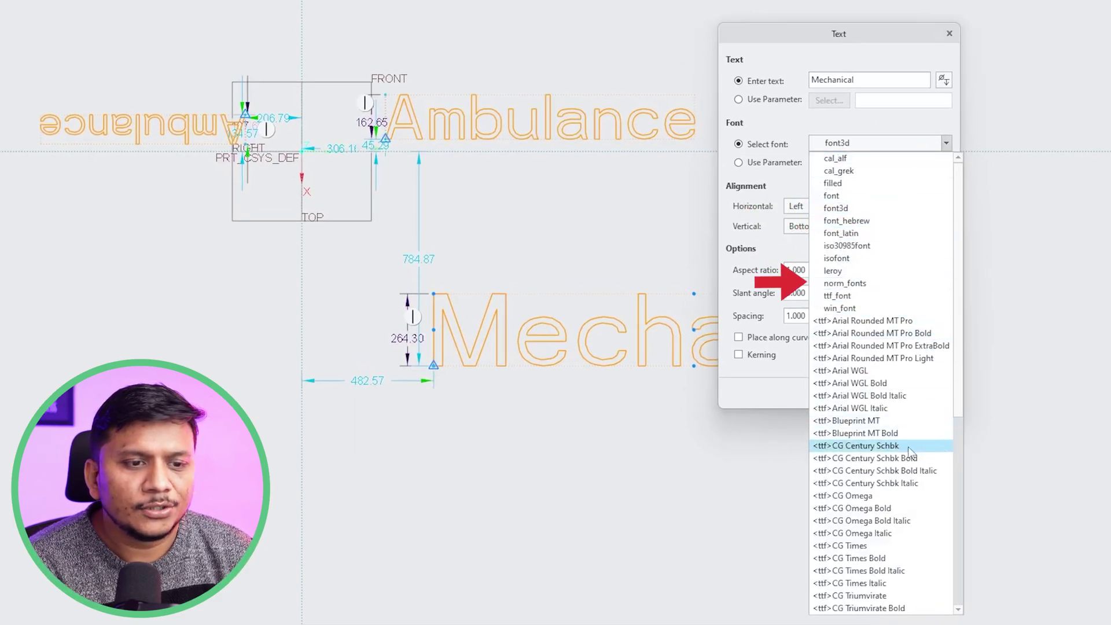
click(891, 508)
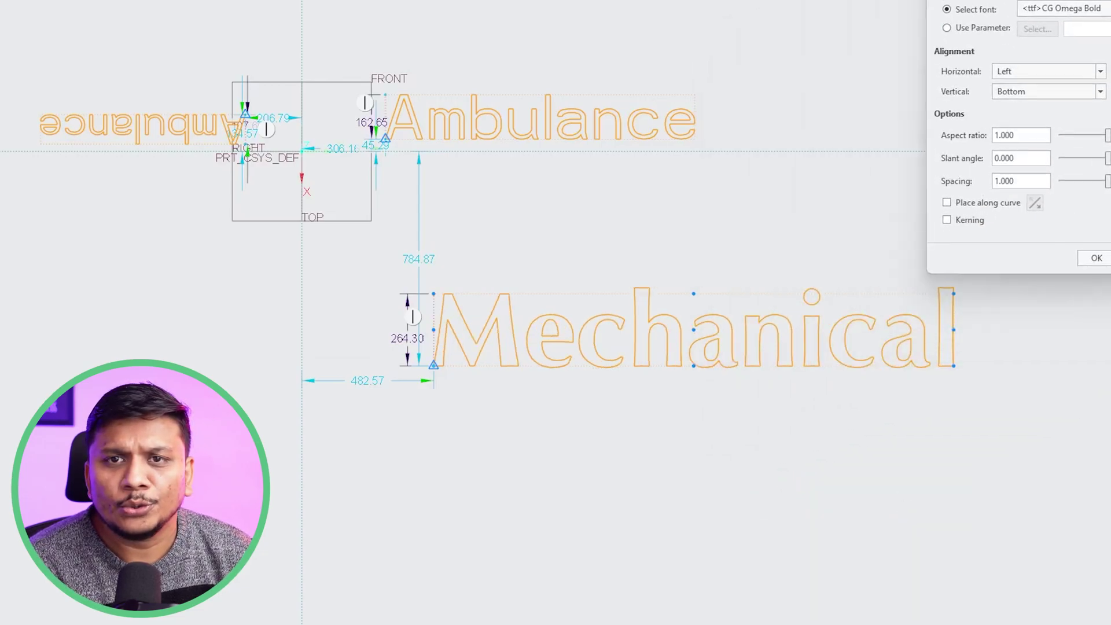
click(964, 221)
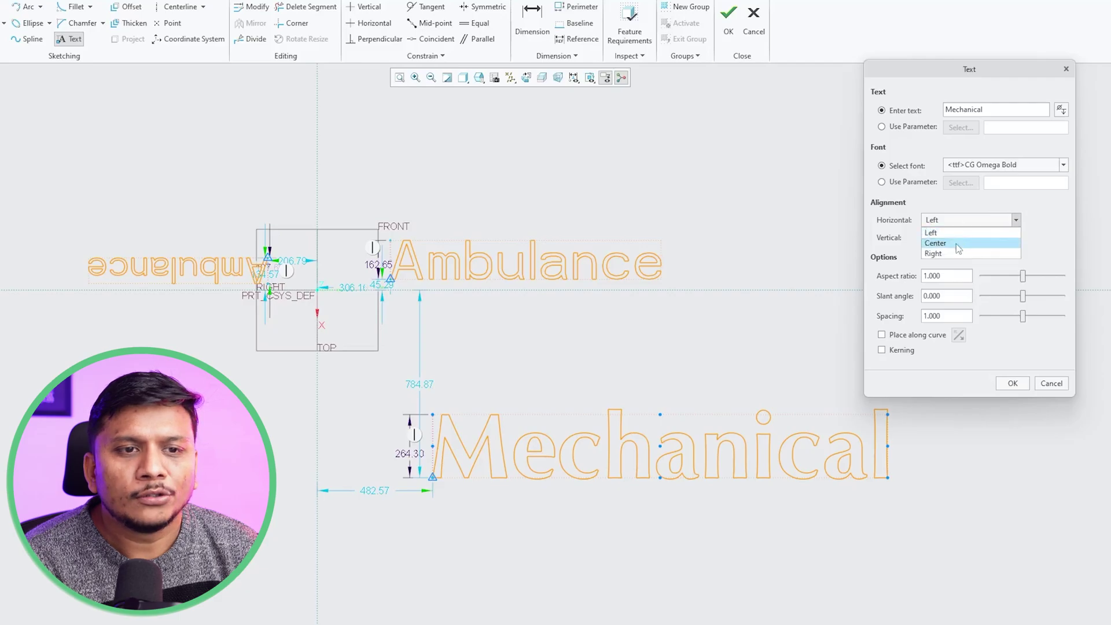
click(958, 244)
click(966, 221)
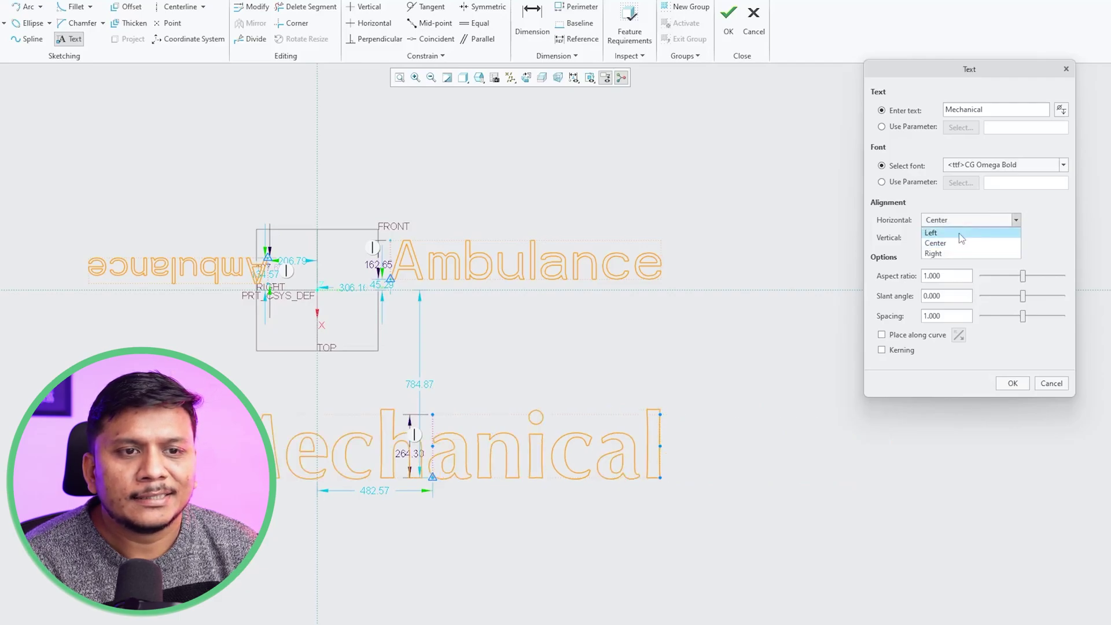
click(961, 235)
click(961, 257)
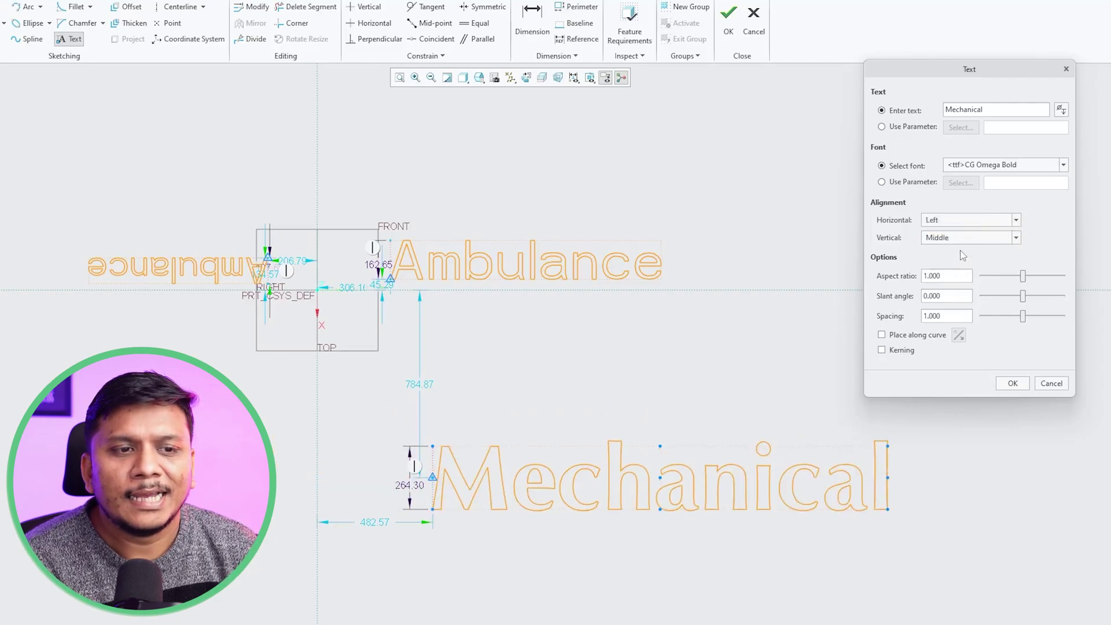
click(968, 237)
click(949, 269)
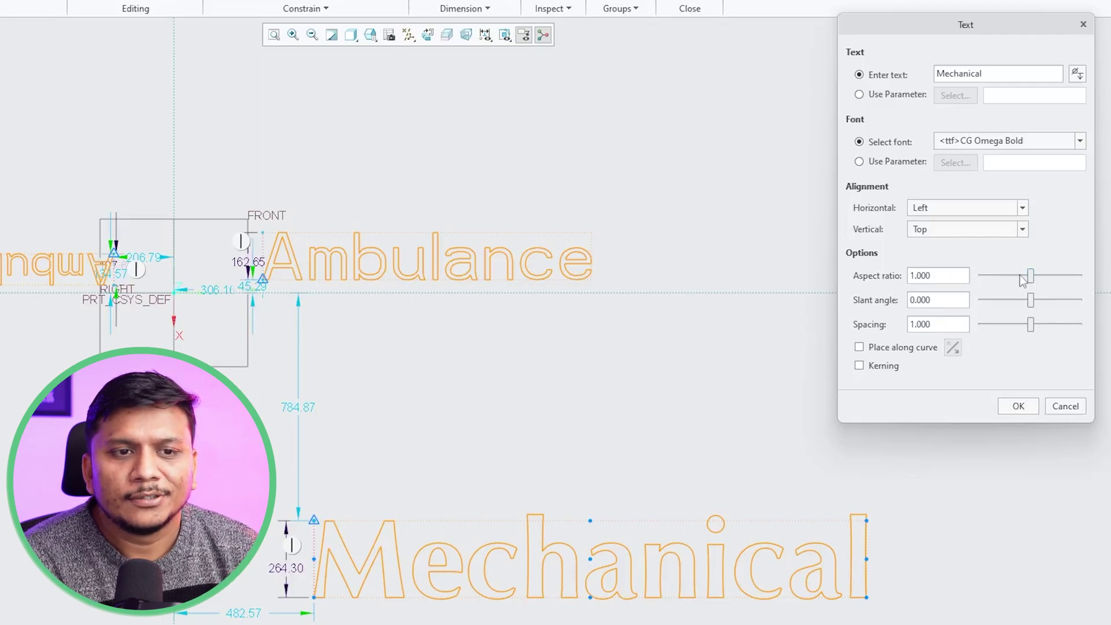
drag(1031, 279, 1037, 279)
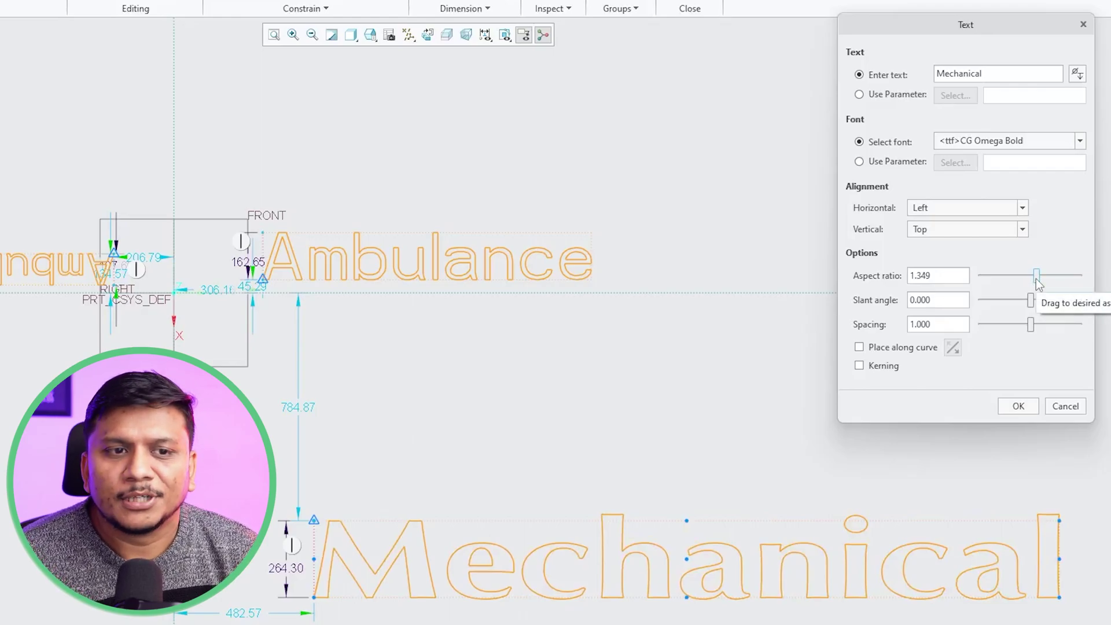
drag(1036, 278, 1034, 279)
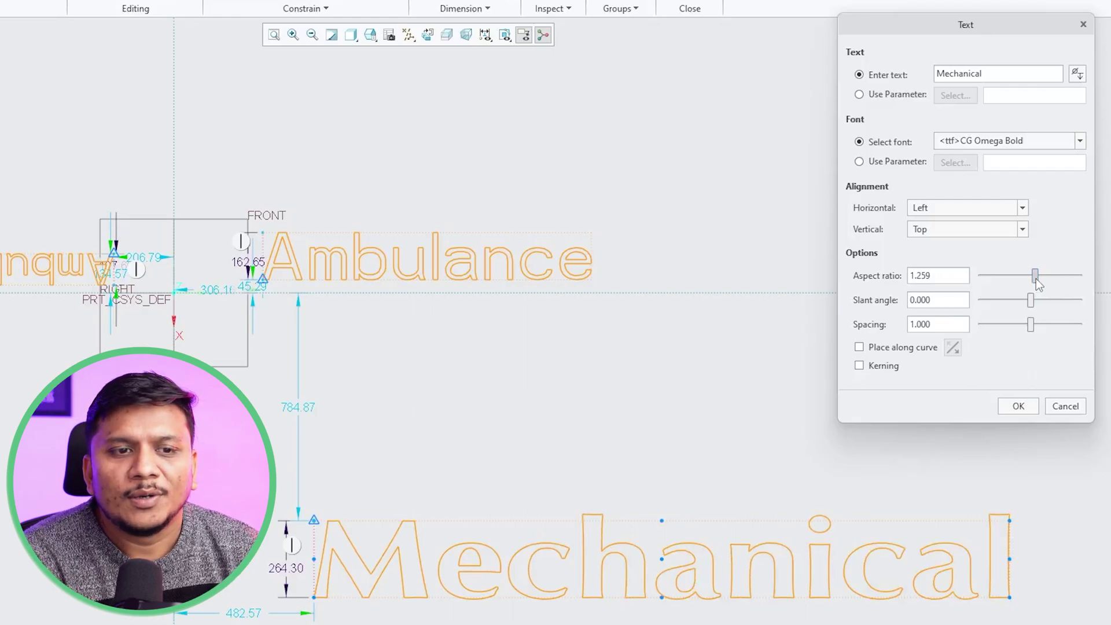
drag(1036, 279, 1031, 279)
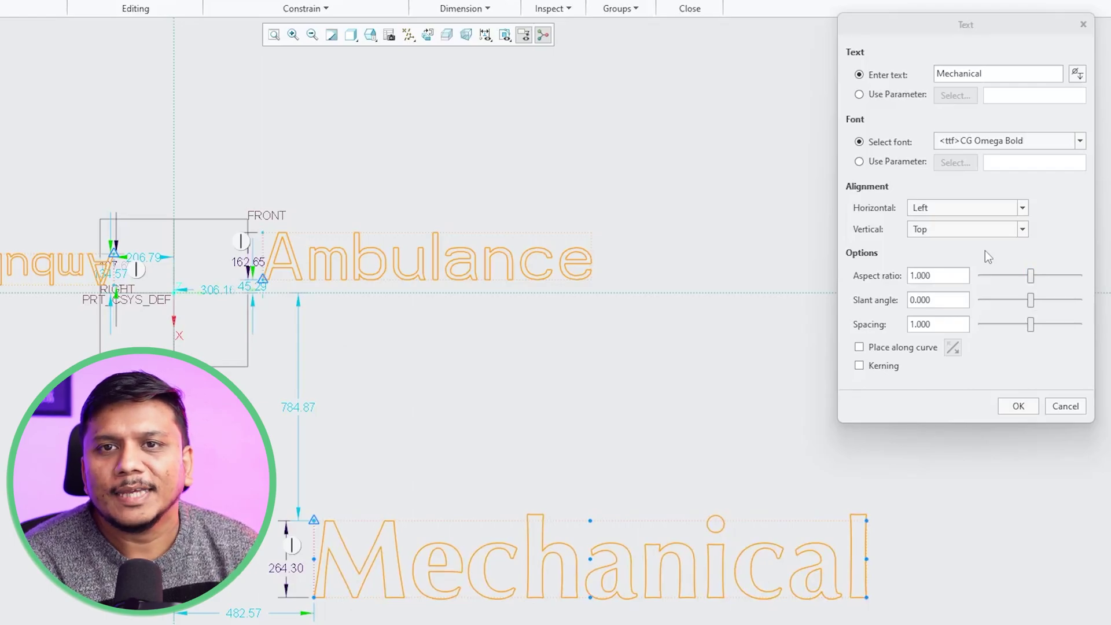
drag(1032, 300, 1038, 299)
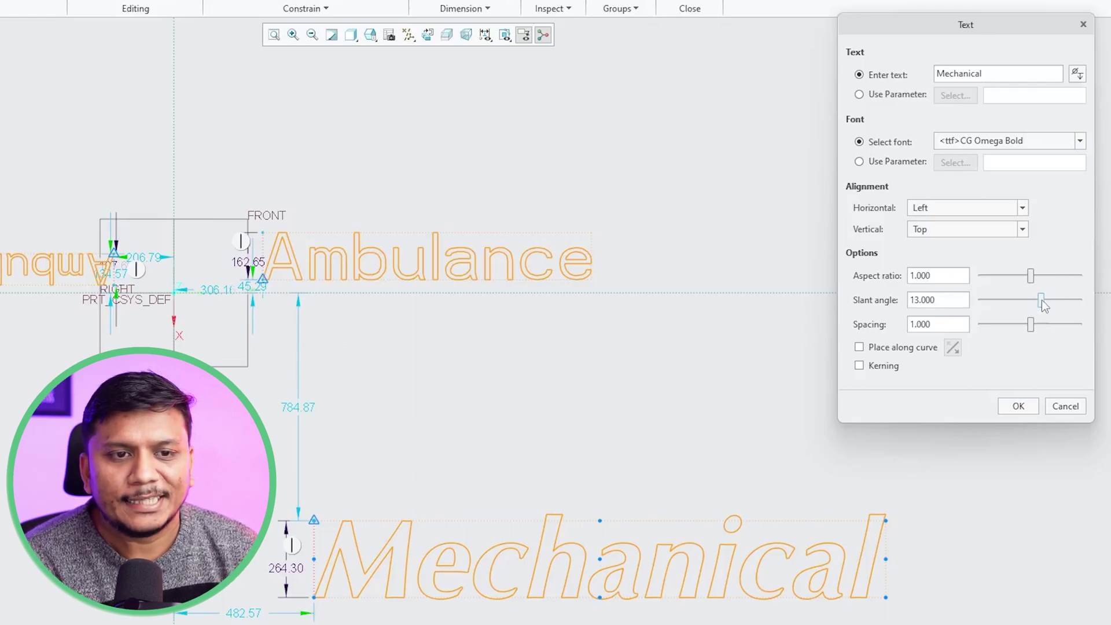
drag(1041, 300, 1032, 306)
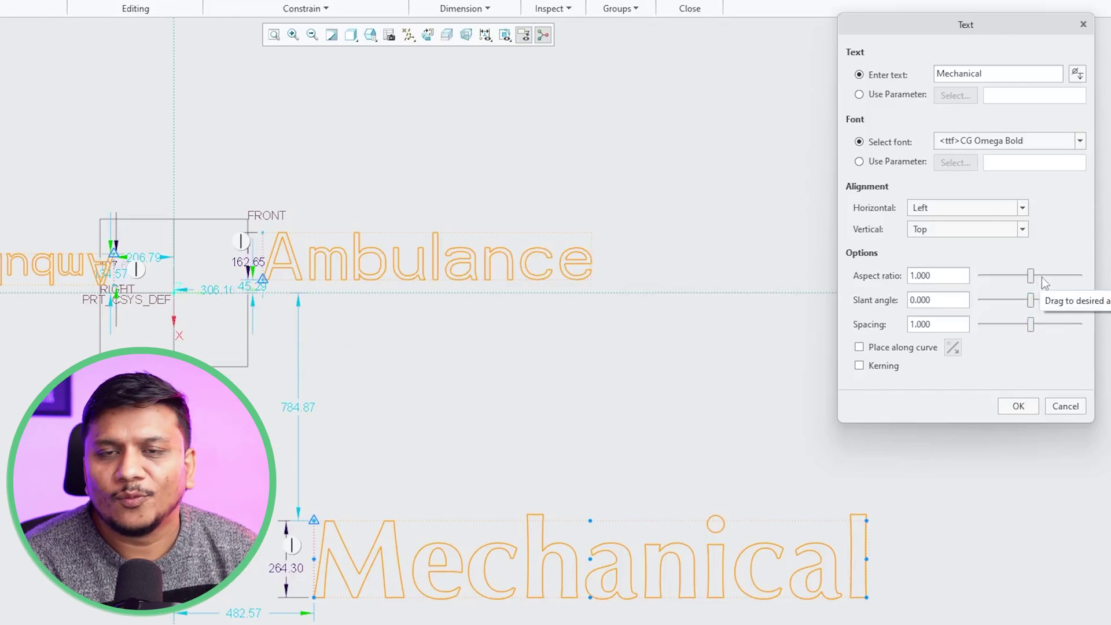
drag(1031, 331, 1036, 332)
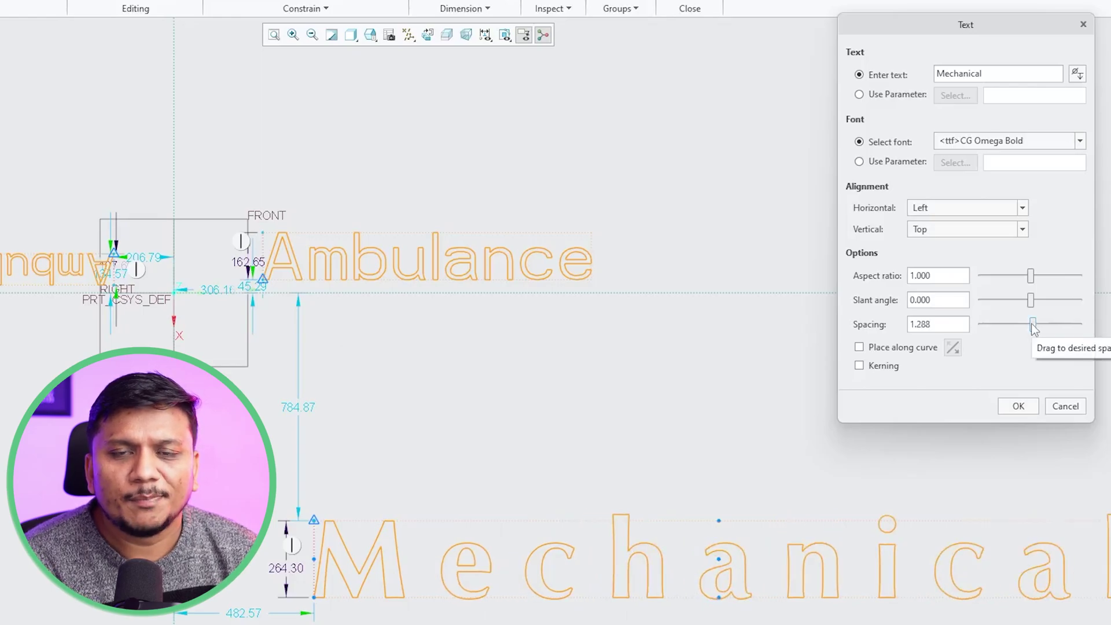
drag(1032, 324, 1029, 324)
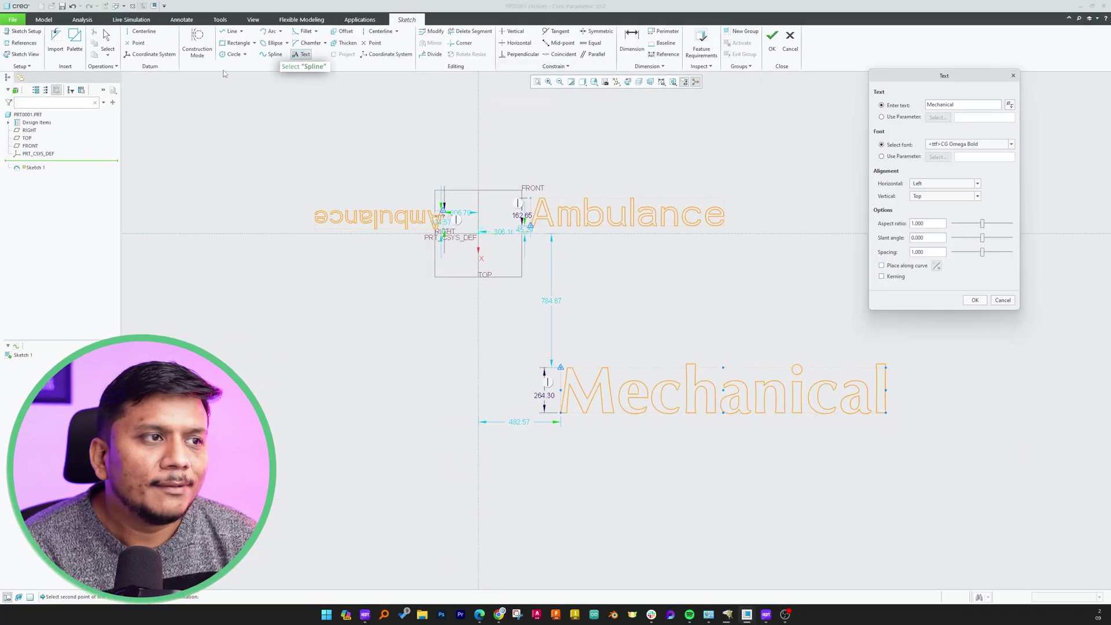
- Draw a wavy spline through several points beneath the Mechanical text
click(273, 55)
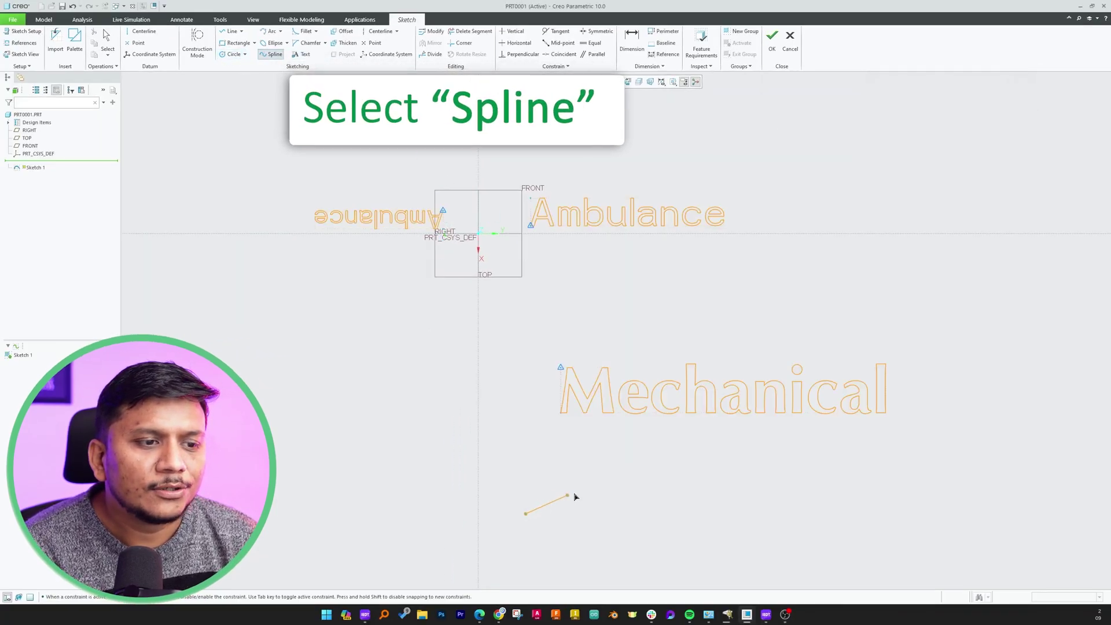
click(664, 476)
click(813, 520)
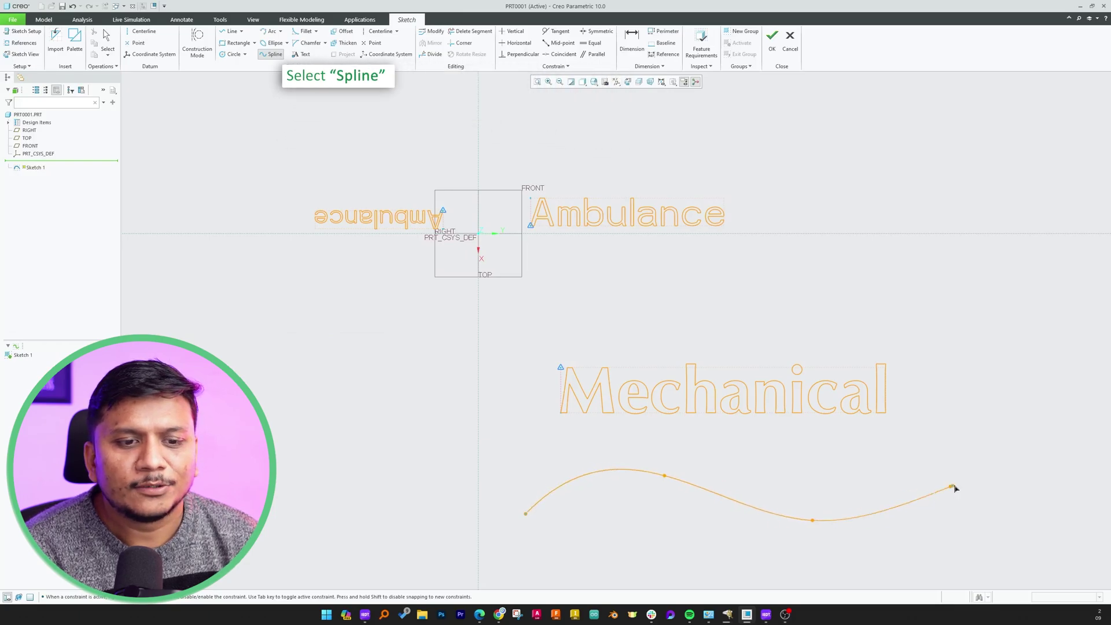
click(955, 486)
middle_click(1013, 421)
middle_click(1013, 422)
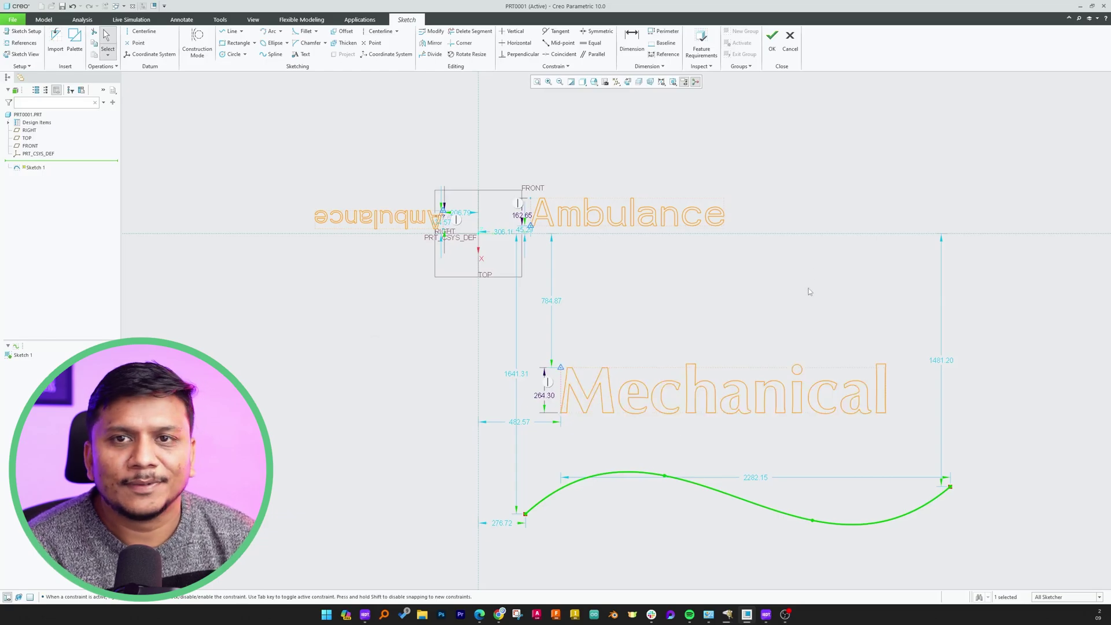
click(802, 310)
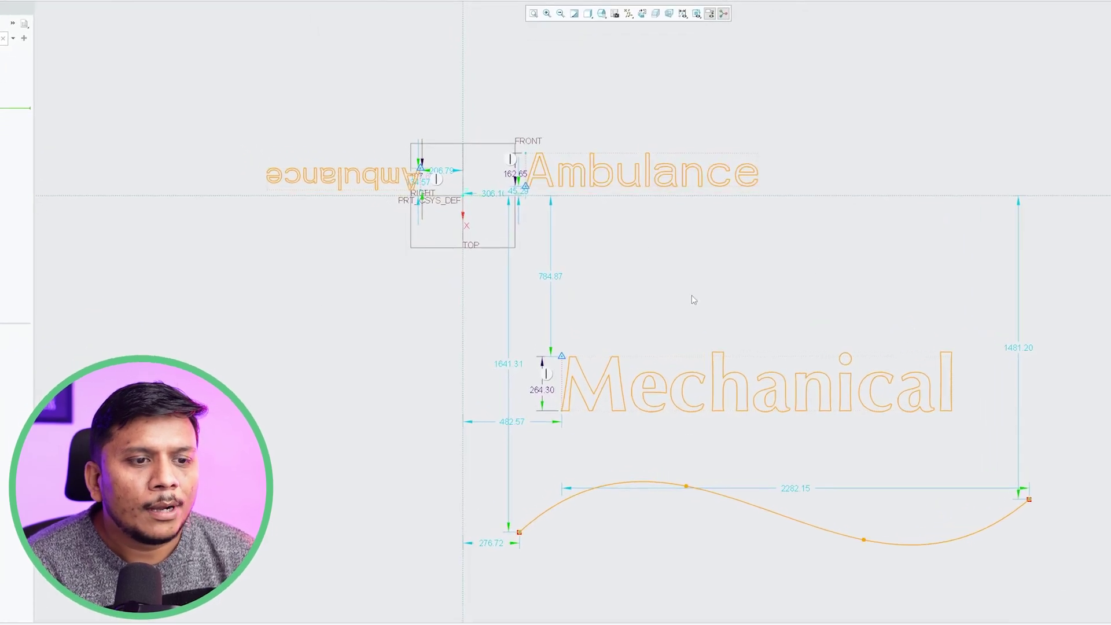
- Edit the Mechanical text and enable Place along curve on the wavy spline
double_click(717, 376)
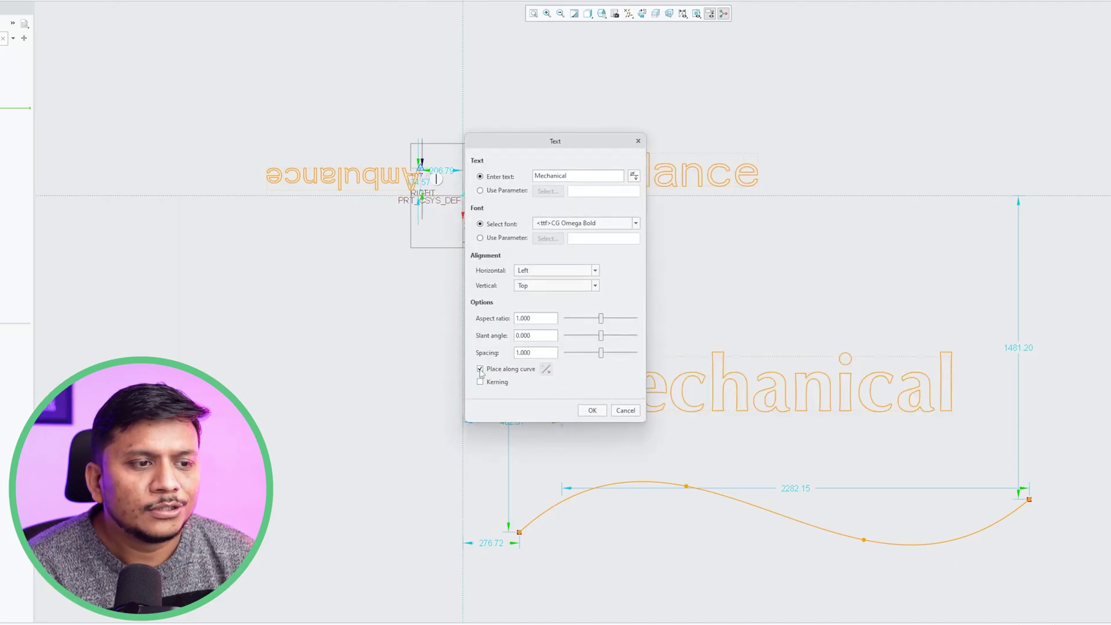
click(668, 482)
drag(567, 141, 416, 96)
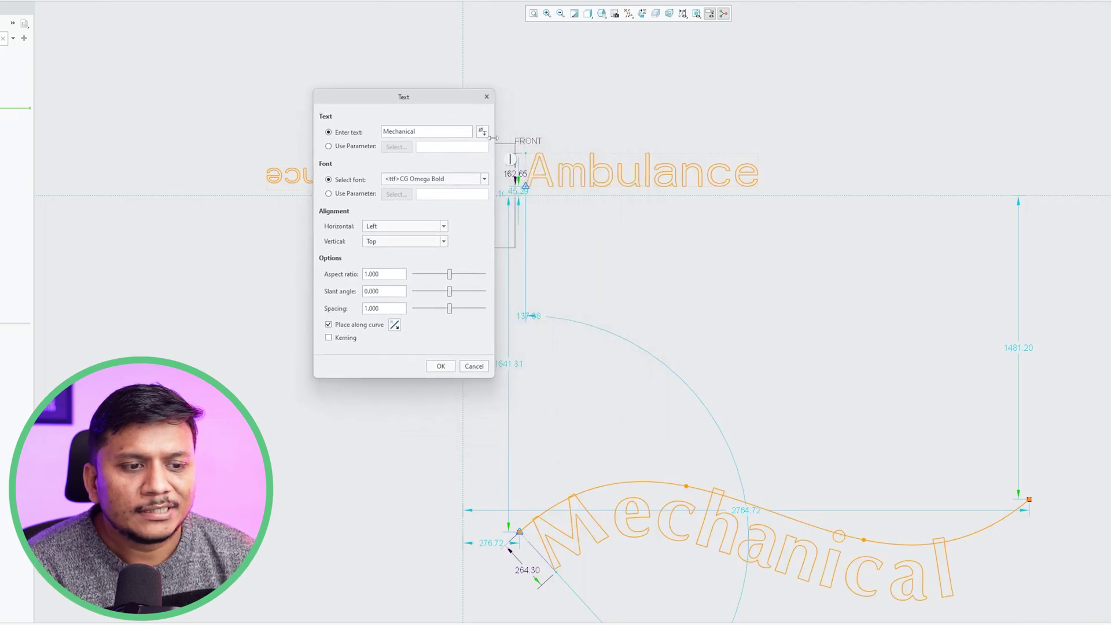
scroll(736, 272, down, 2)
scroll(714, 484, up, 3)
scroll(831, 417, up, 2)
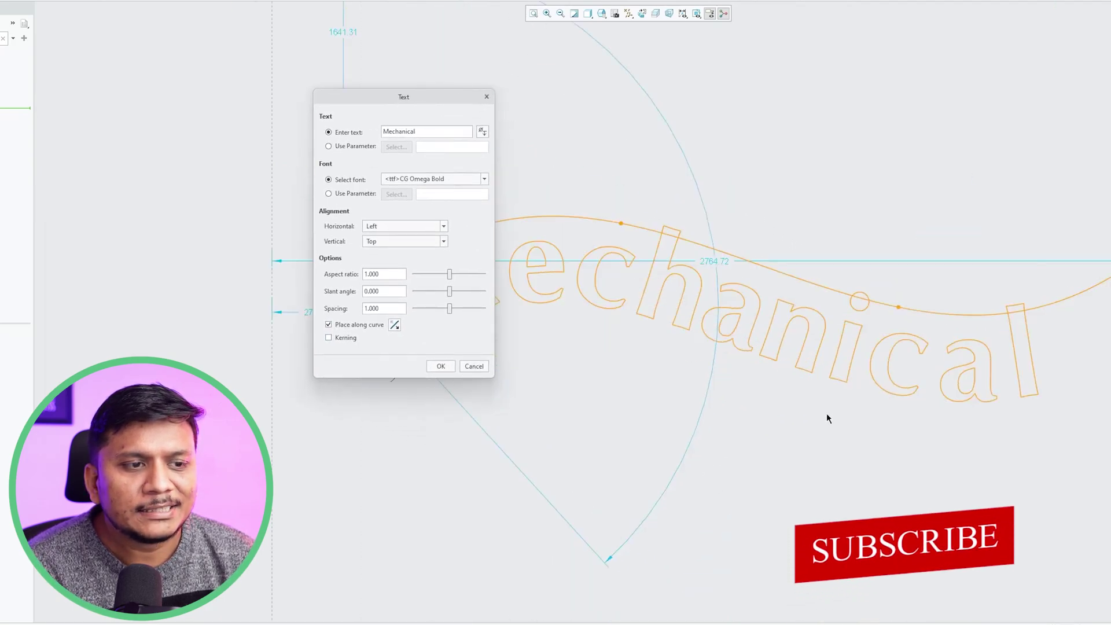
scroll(832, 417, down, 2)
drag(418, 98, 278, 125)
scroll(749, 442, up, 2)
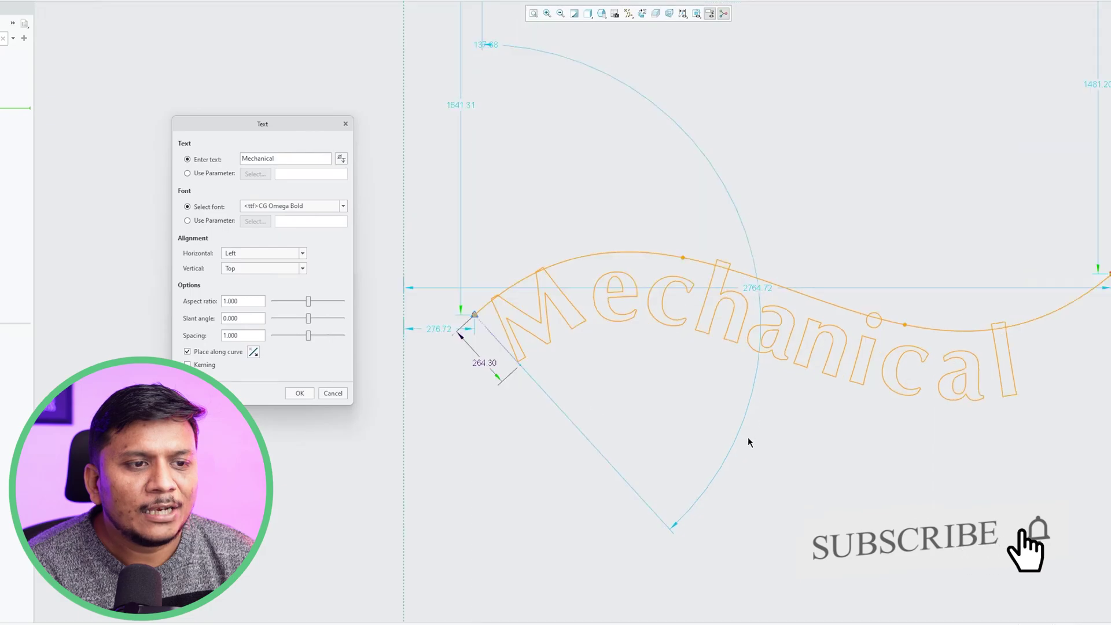
scroll(685, 409, up, 1)
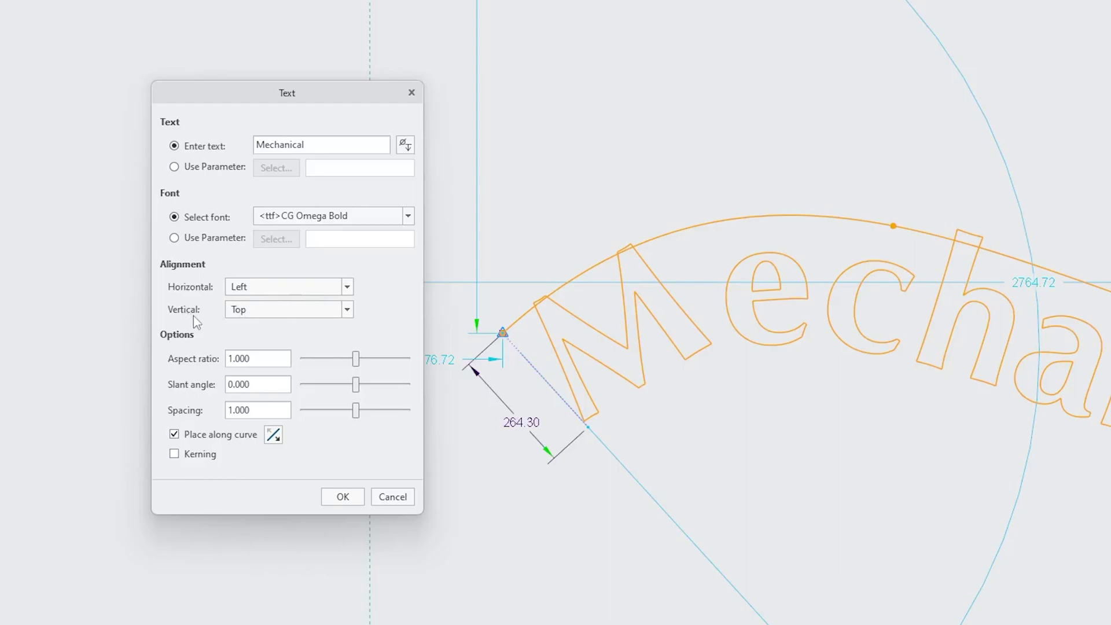
- Change the Mechanical text's vertical alignment to Middle, then Bottom
click(283, 313)
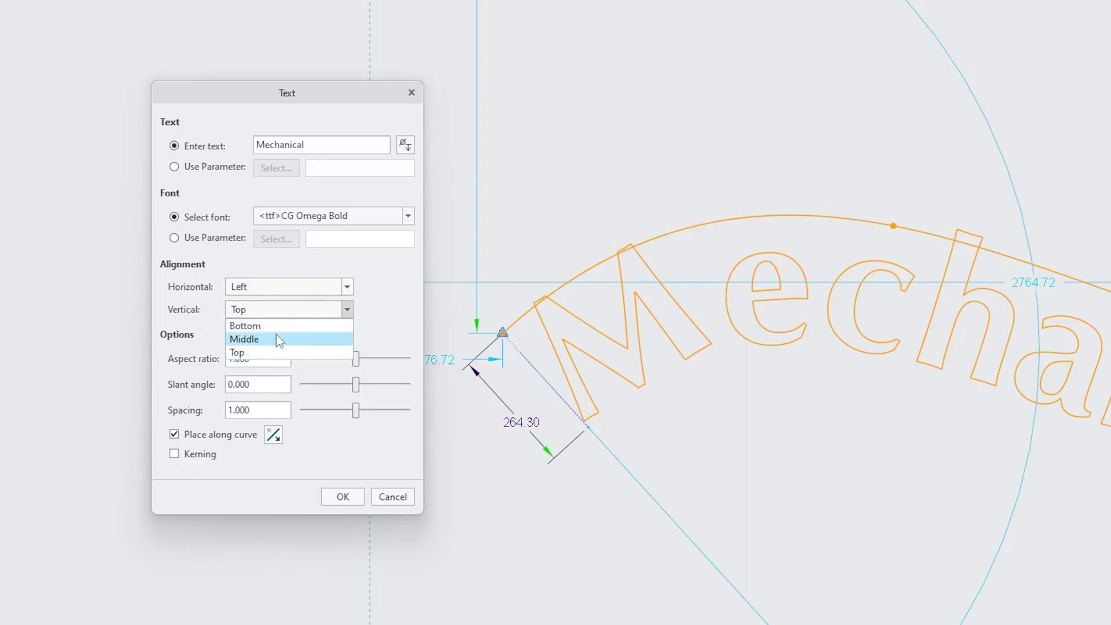
click(276, 339)
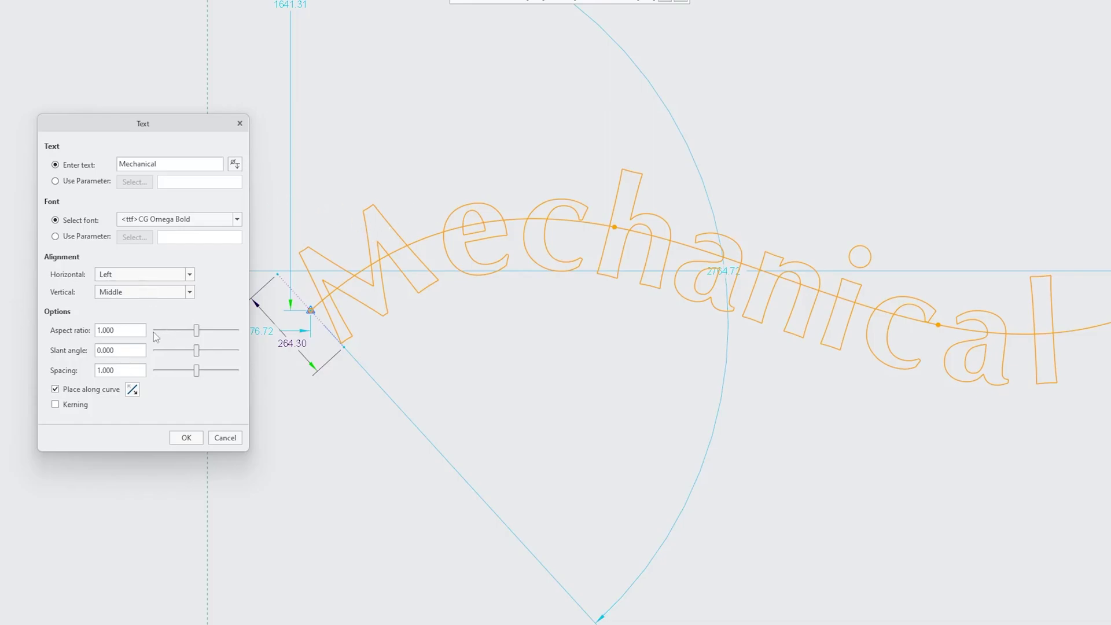
click(148, 292)
click(143, 308)
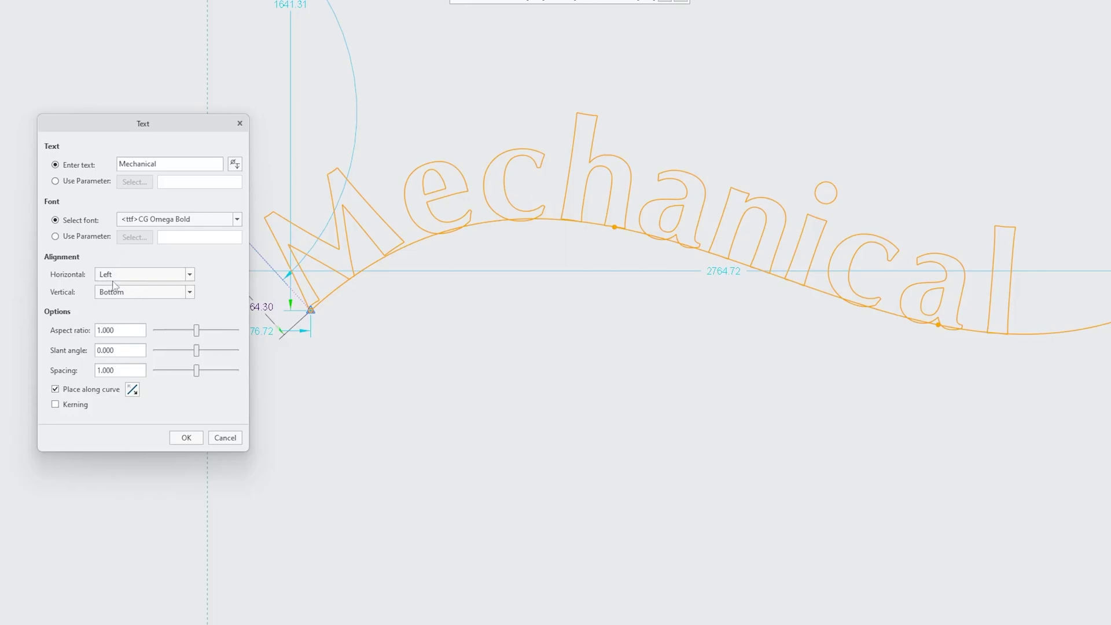
- Set the curved Mechanical text's horizontal alignment to Right
click(168, 275)
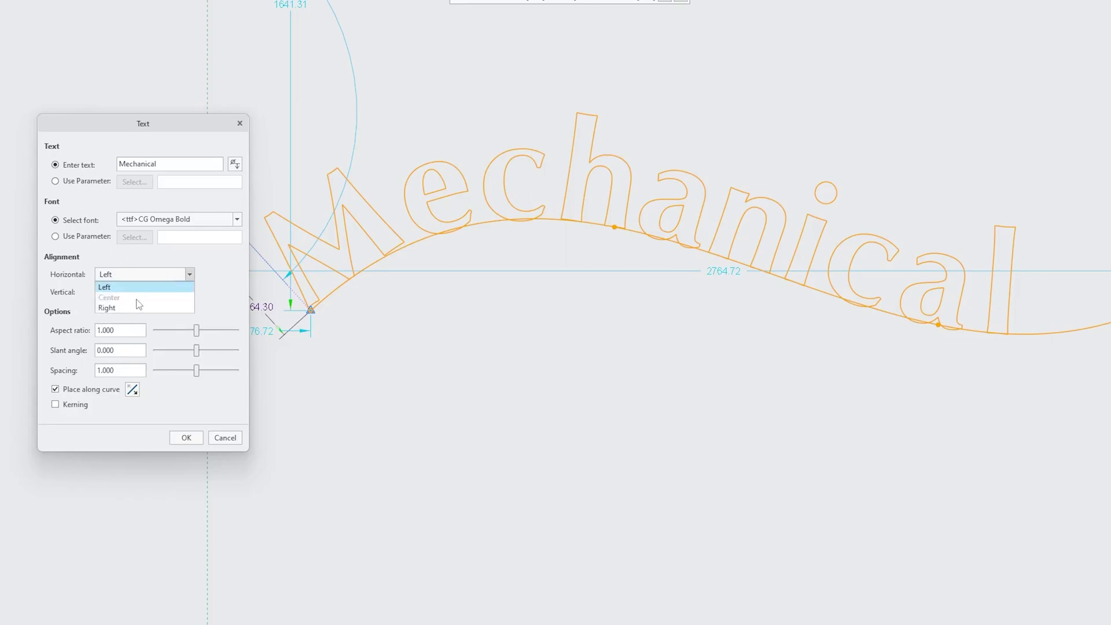
click(116, 309)
scroll(565, 420, down, 2)
scroll(565, 412, up, 2)
click(141, 276)
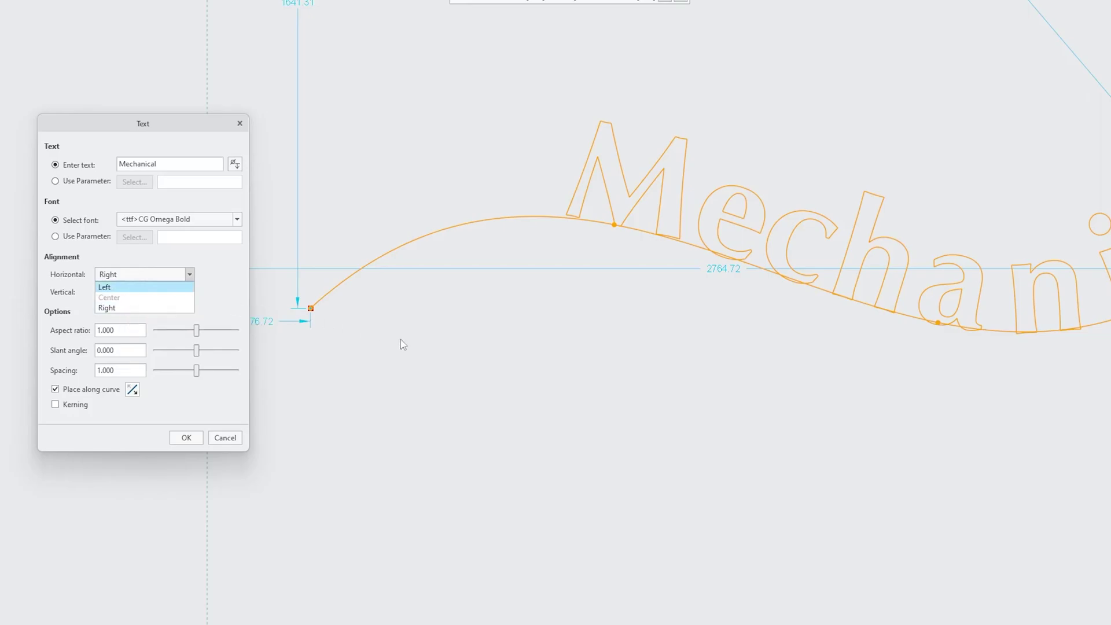
click(603, 339)
- Flip the Mechanical text to the underside of the spline
scroll(587, 388, up, 2)
scroll(587, 392, up, 1)
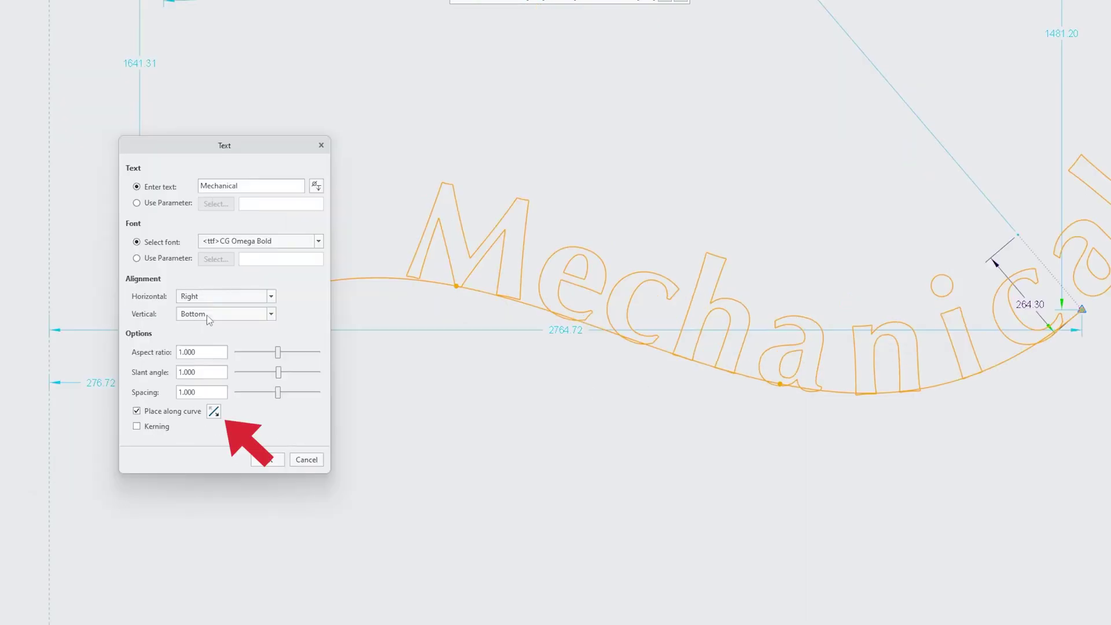
click(214, 412)
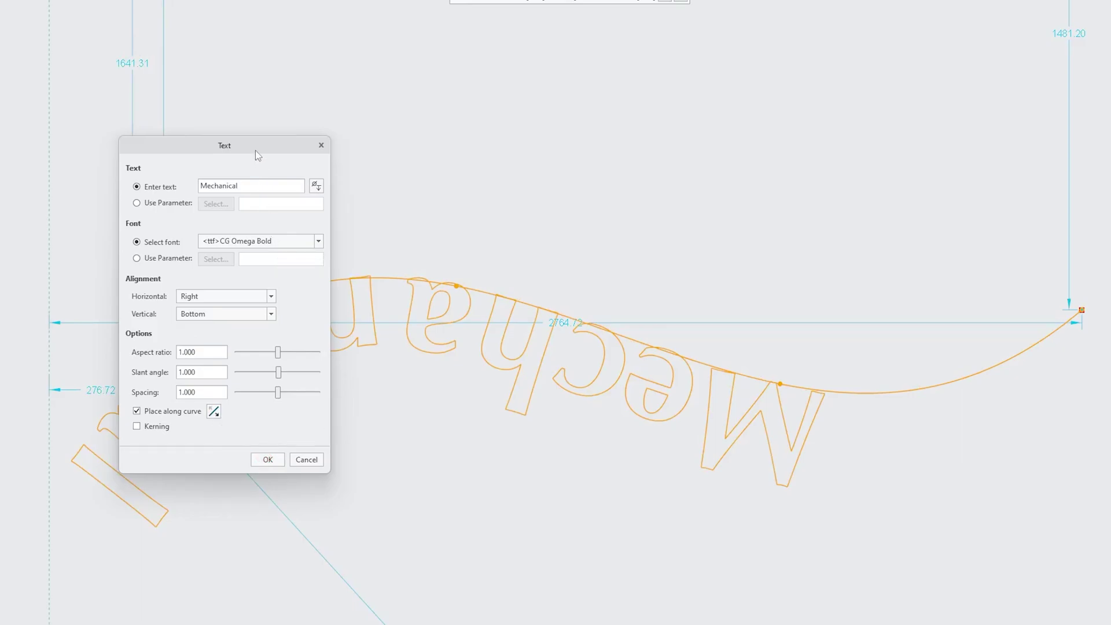
mouse_move(255, 150)
mouse_down()
mouse_move(106, 107)
mouse_move(61, 109)
mouse_up()
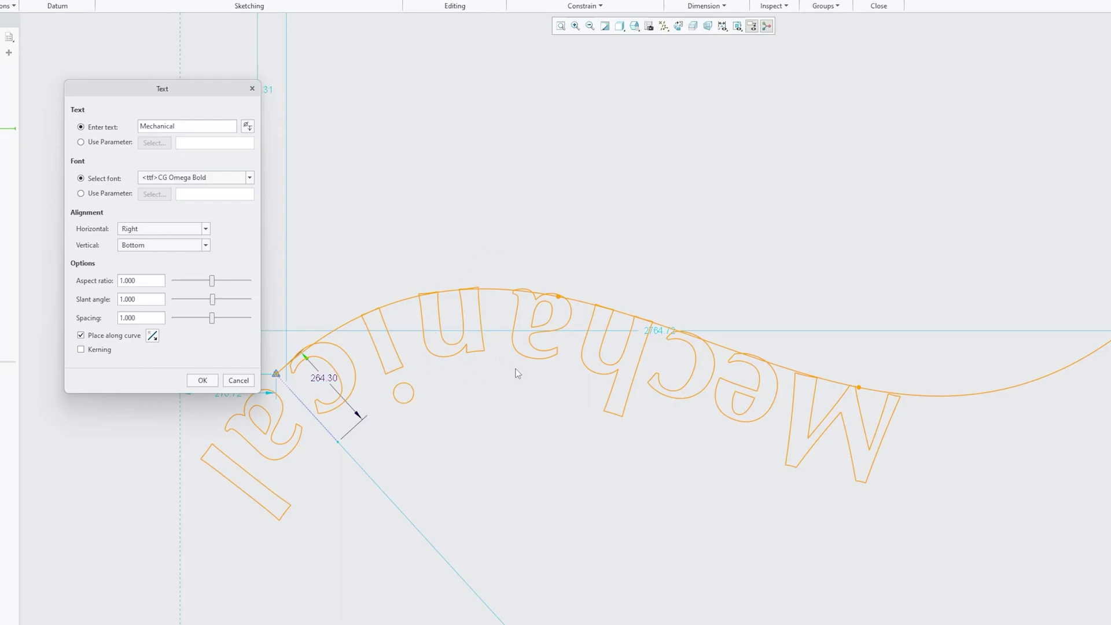
- Flip Mechanical back upright above the spline and enable Kerning
click(154, 338)
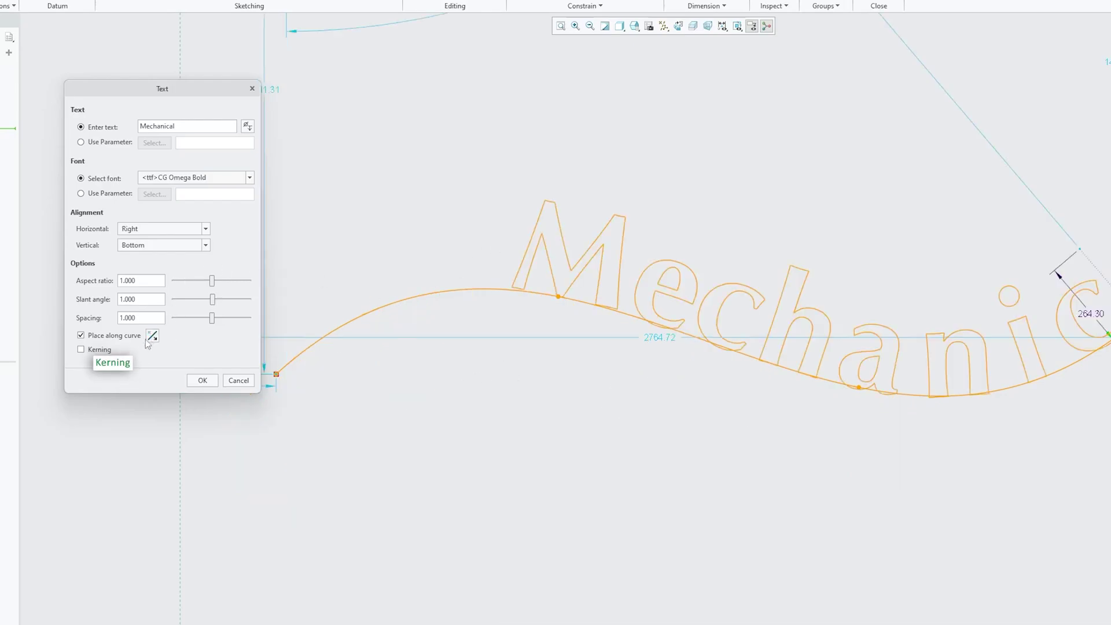
click(81, 350)
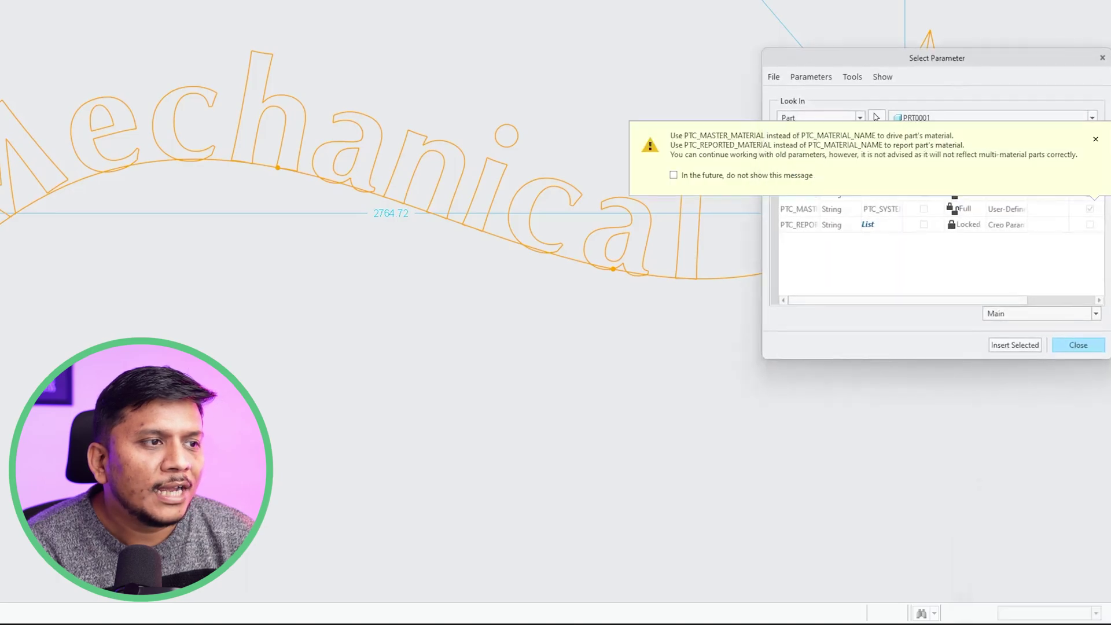
- Dismiss the material parameter warning and close the parameter list without inserting anything
click(1096, 139)
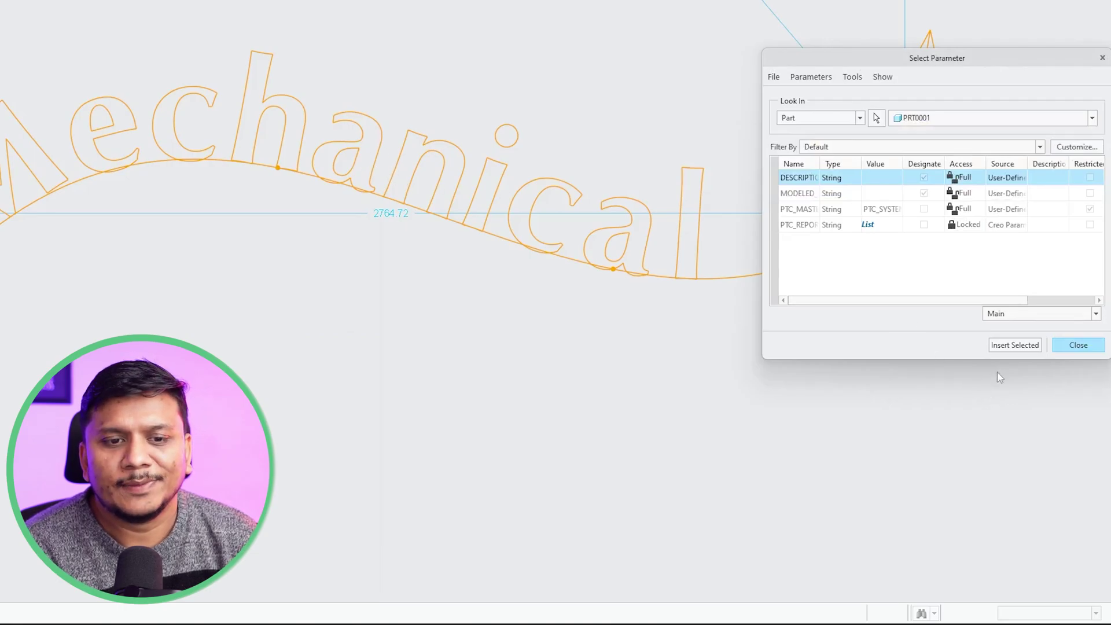
click(1072, 348)
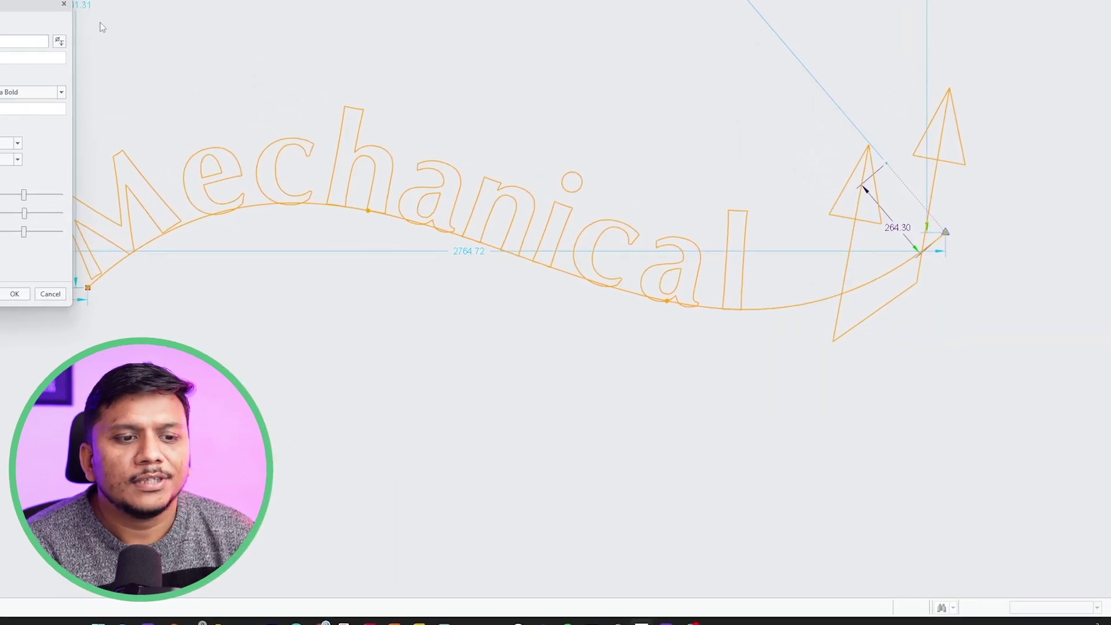
- Finish Sketch 1 with both Ambulance texts and the spline-curved Mechanical text
click(771, 35)
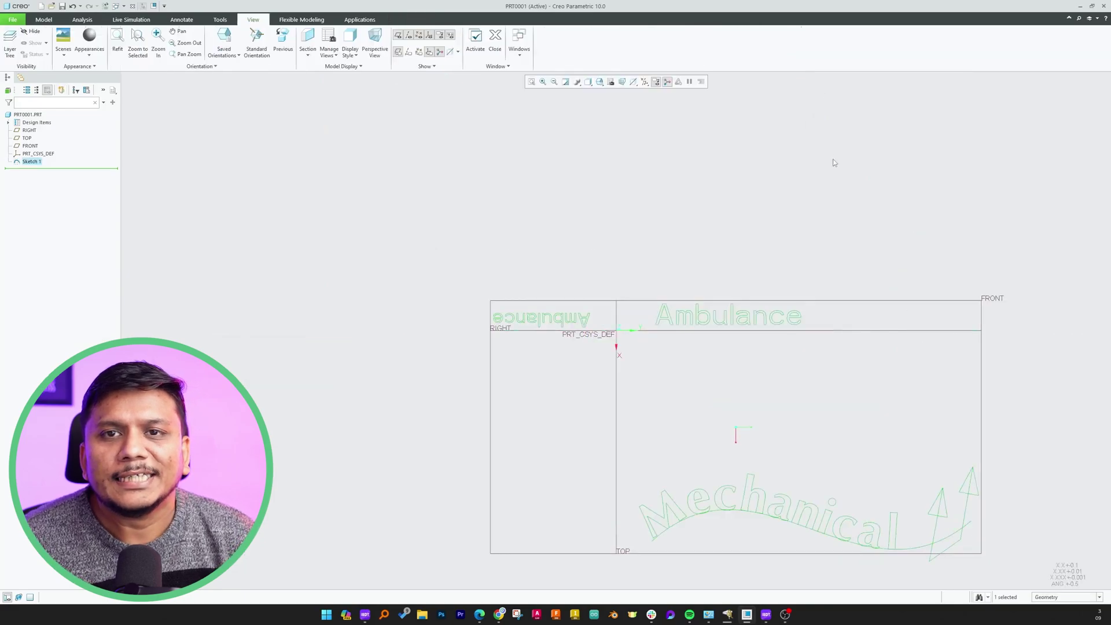